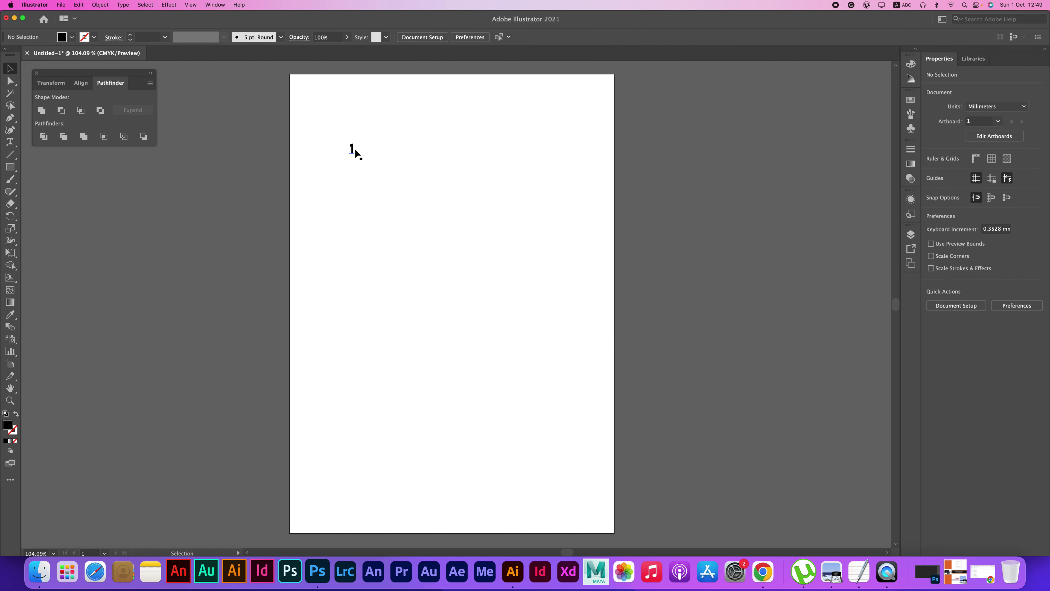
Step: Copy the '1' to the right, repeat it into an evenly spaced column, and select the column
scroll(356, 154, right, 1)
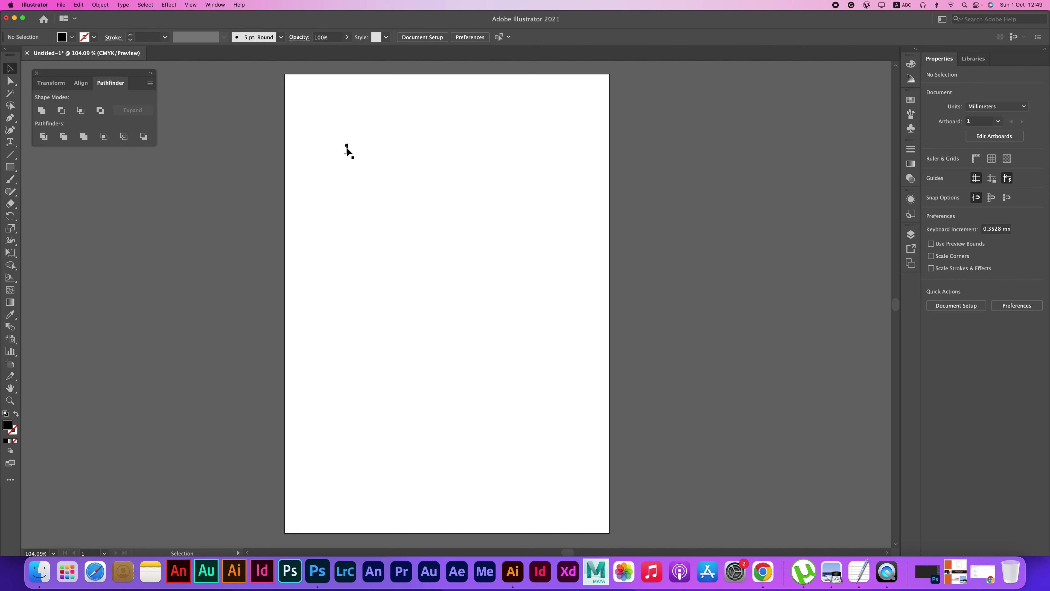
mouse_move(346, 150)
mouse_down()
mouse_move(532, 150)
mouse_move(533, 171)
mouse_up()
key(super+d)
key(super+d)
key(super+d)
key(super+d)
key(super+d)
key(super+d)
key(super+d)
key(super+d)
key(super+d)
key(super+d)
key(super+d)
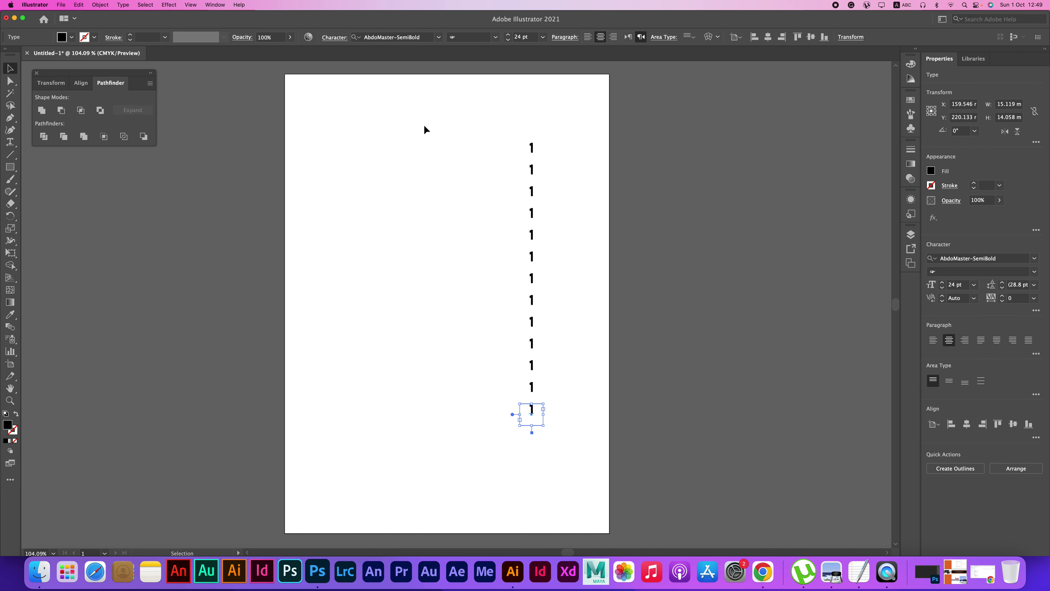
drag(465, 124, 571, 455)
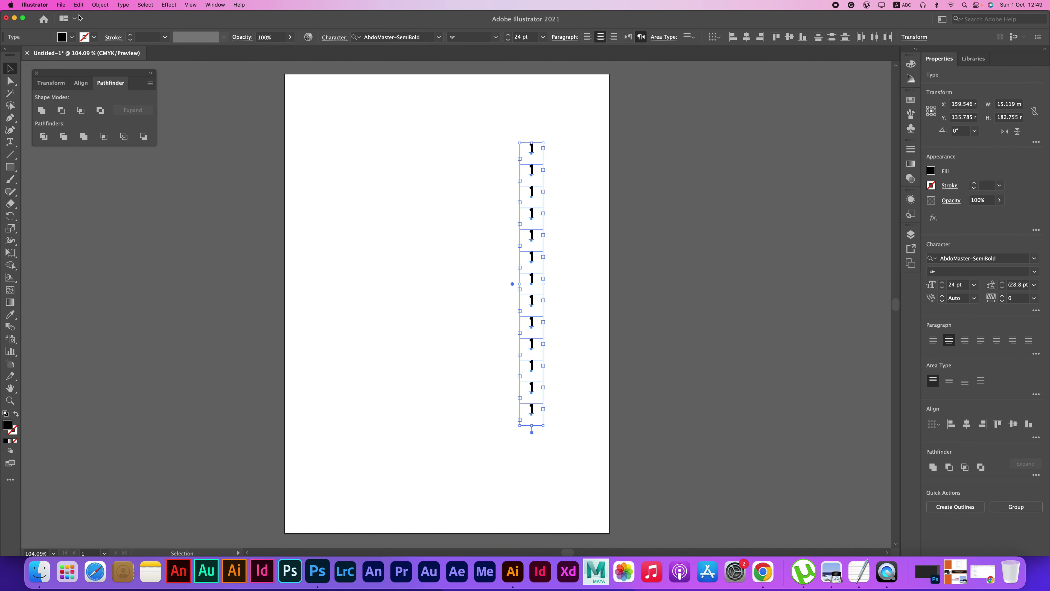
Step: Run MakeNumbersSequence on the column with Add zeros off, numbering it 1 to 13
click(61, 5)
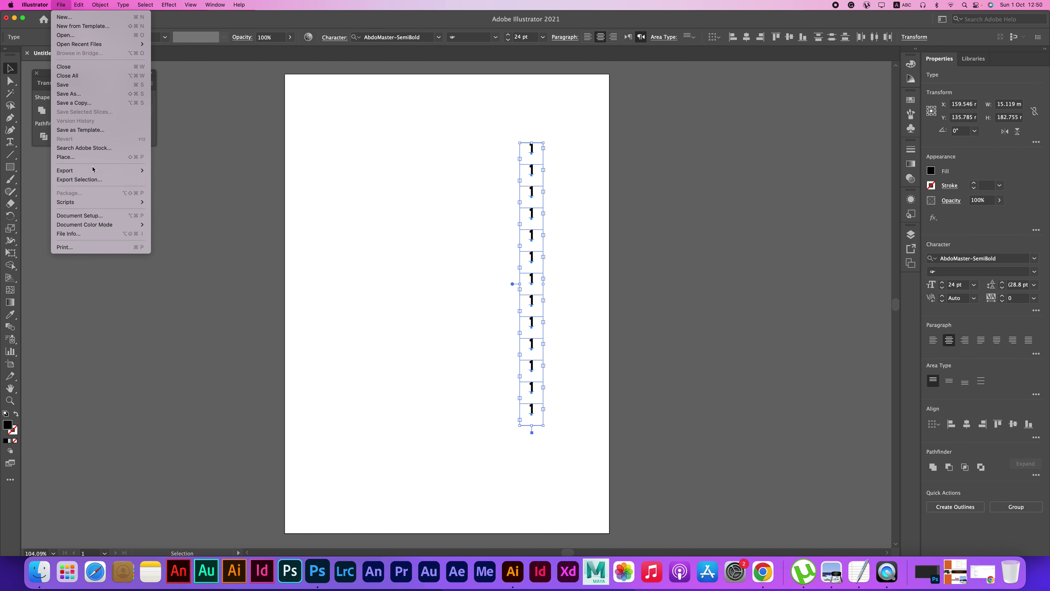
mouse_move(66, 201)
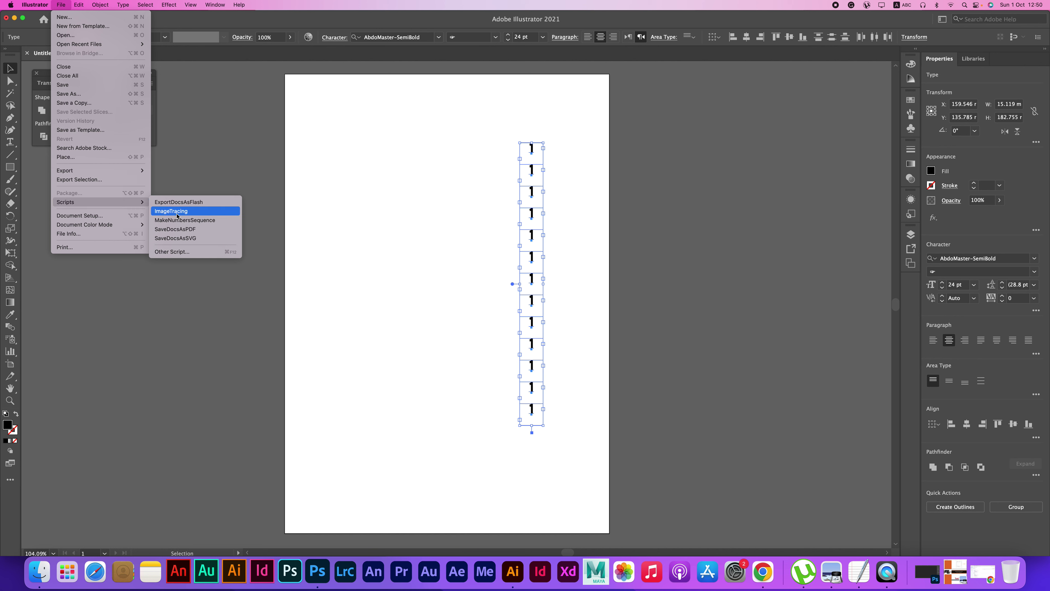
click(187, 223)
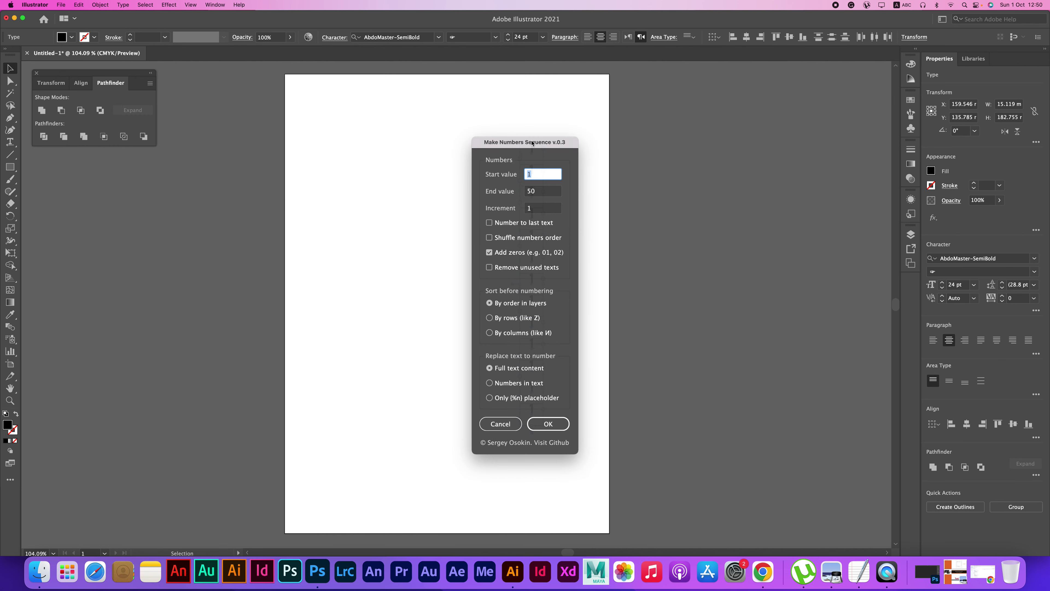
drag(532, 143, 745, 113)
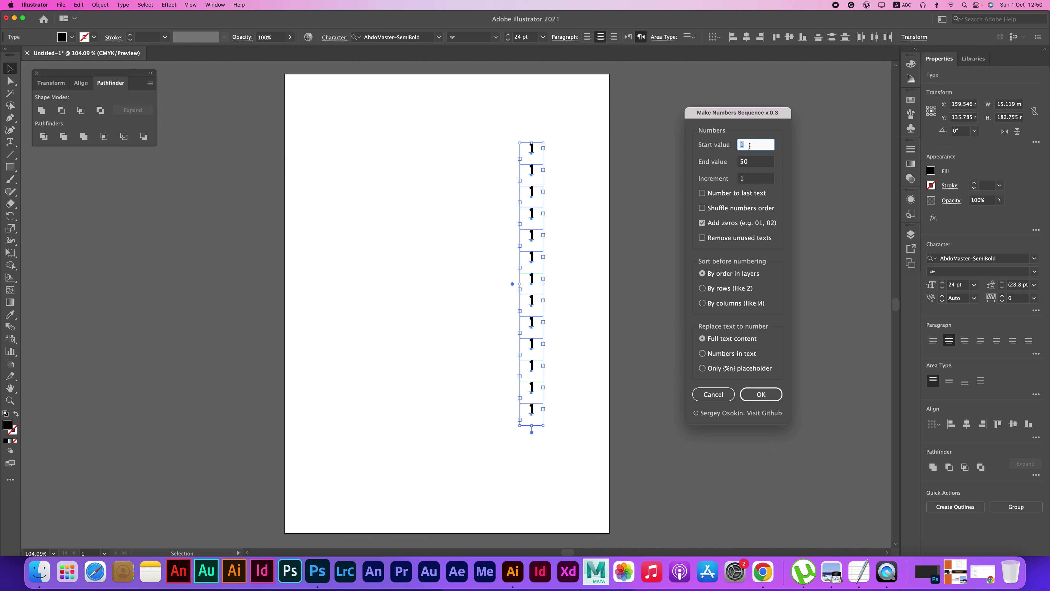
click(745, 180)
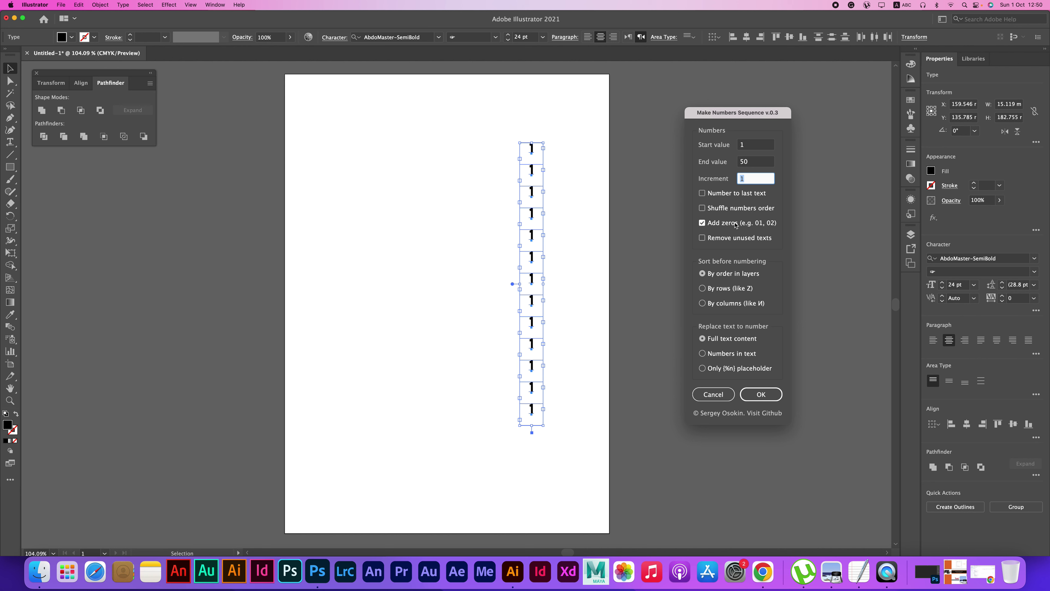
click(702, 223)
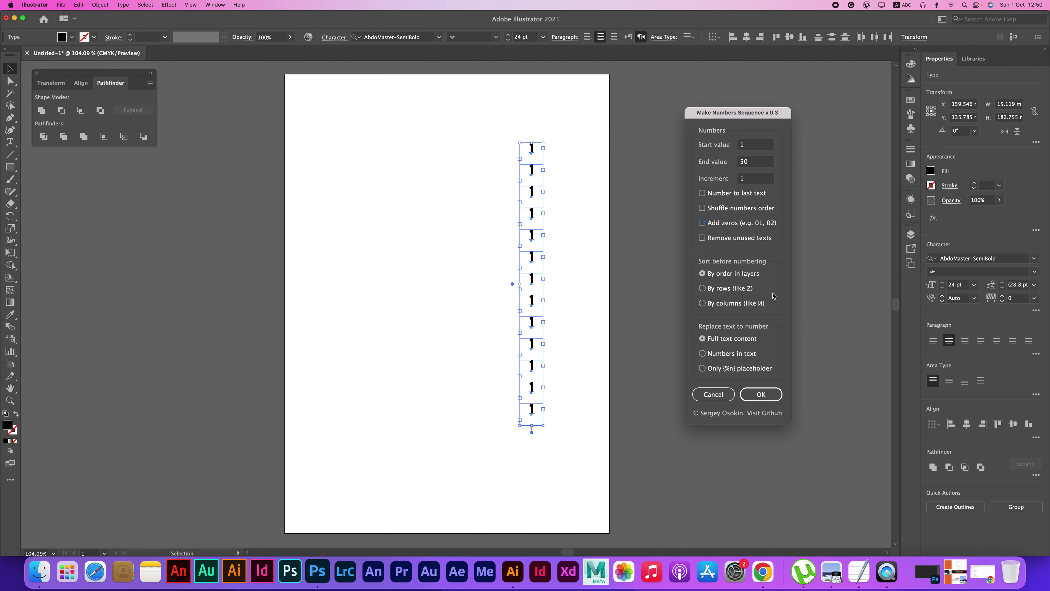
click(763, 397)
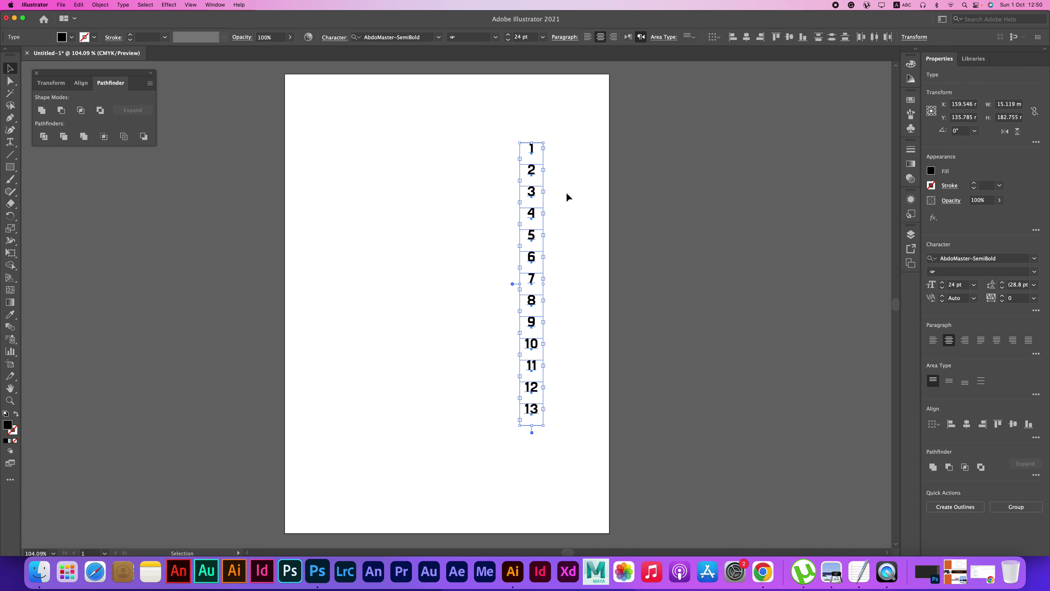
click(530, 148)
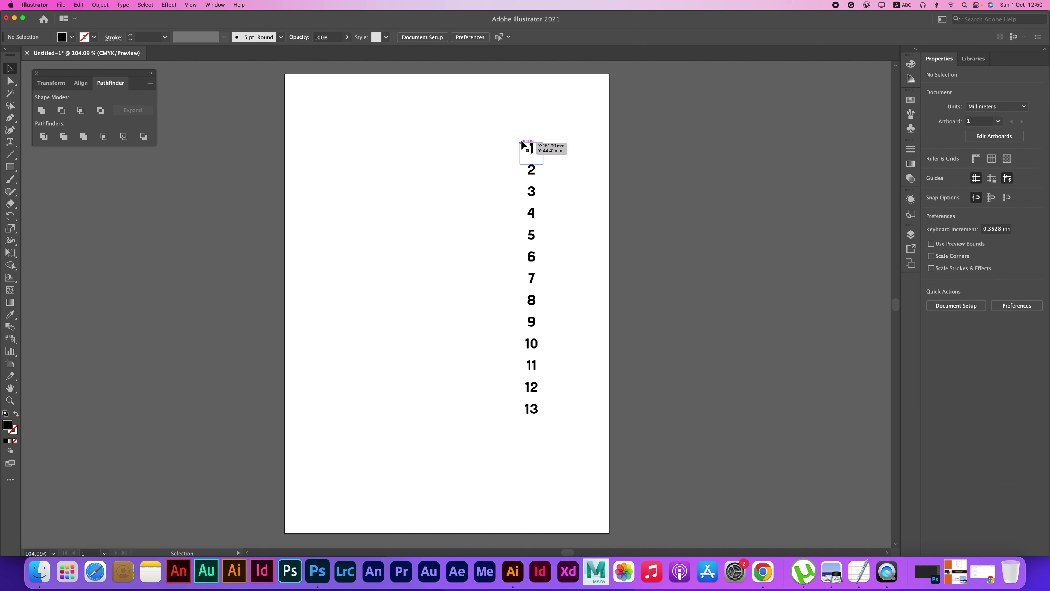
Step: Adjust the top '1' box width and move the 1–13 column lower right
drag(544, 155, 549, 155)
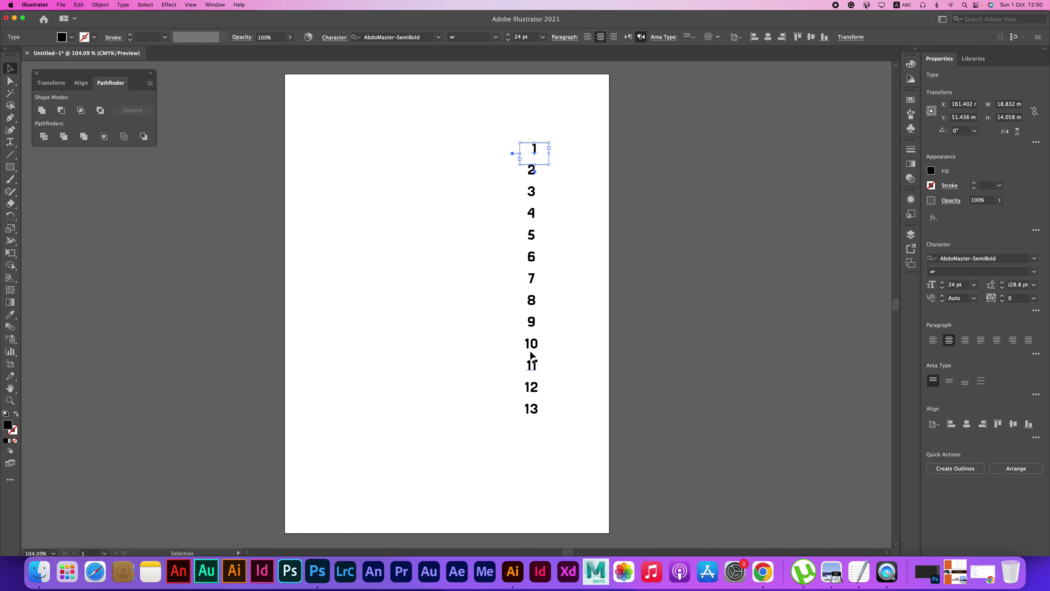
drag(549, 157, 542, 158)
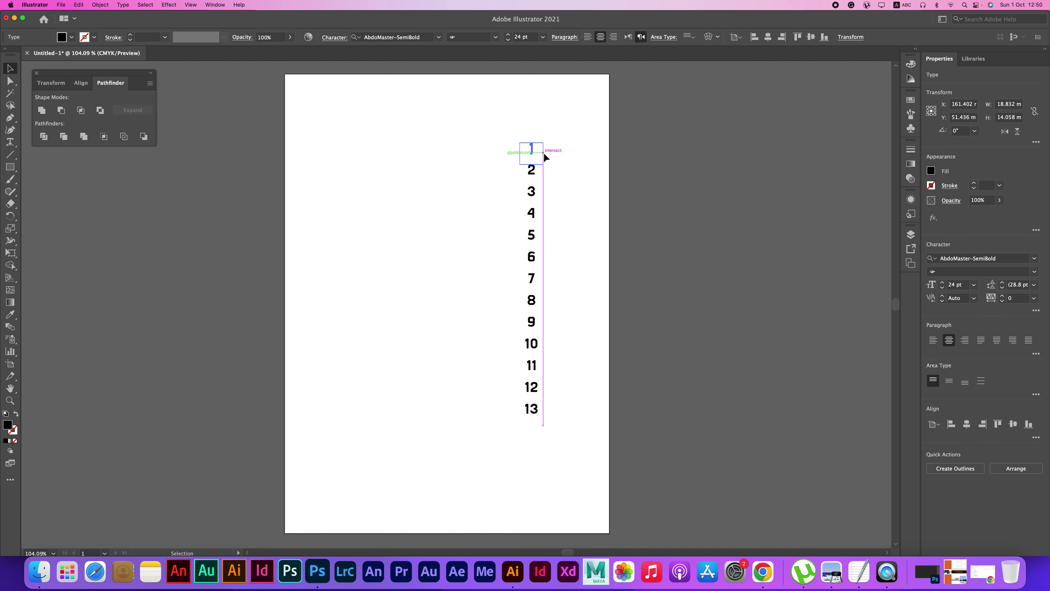
click(567, 162)
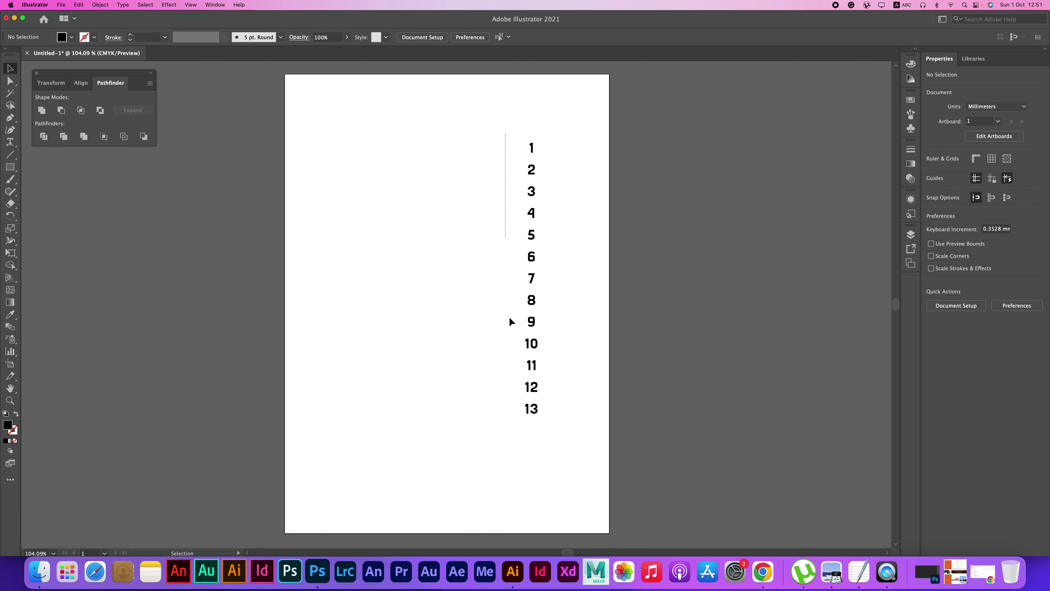
drag(539, 416, 569, 437)
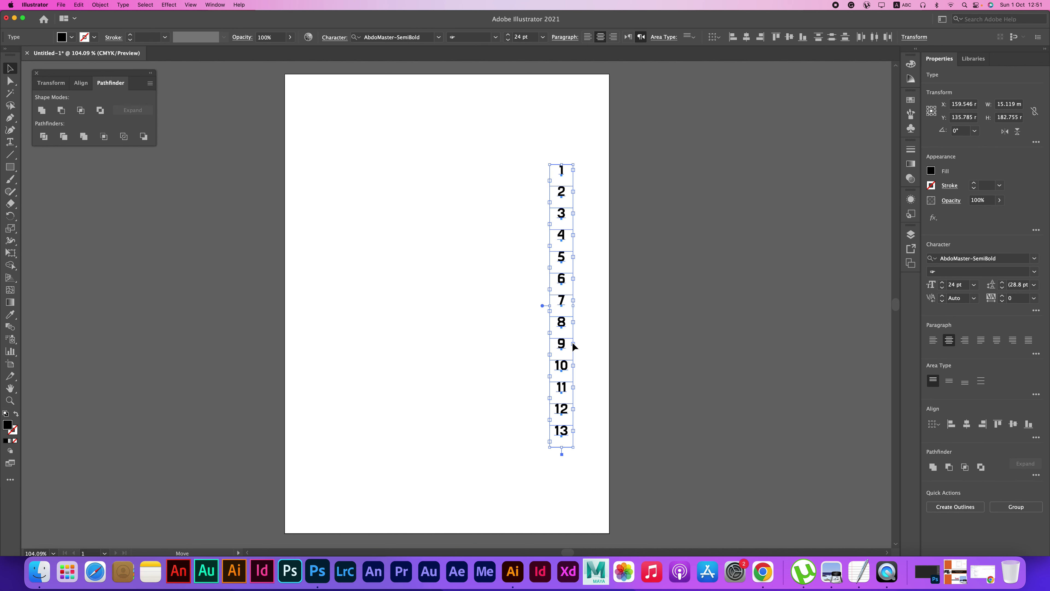
click(596, 159)
Step: Build and select a grid of thirty '1's, six across and five rows deep, upper left
mouse_move(562, 173)
mouse_down()
mouse_move(341, 173)
mouse_move(374, 166)
mouse_up()
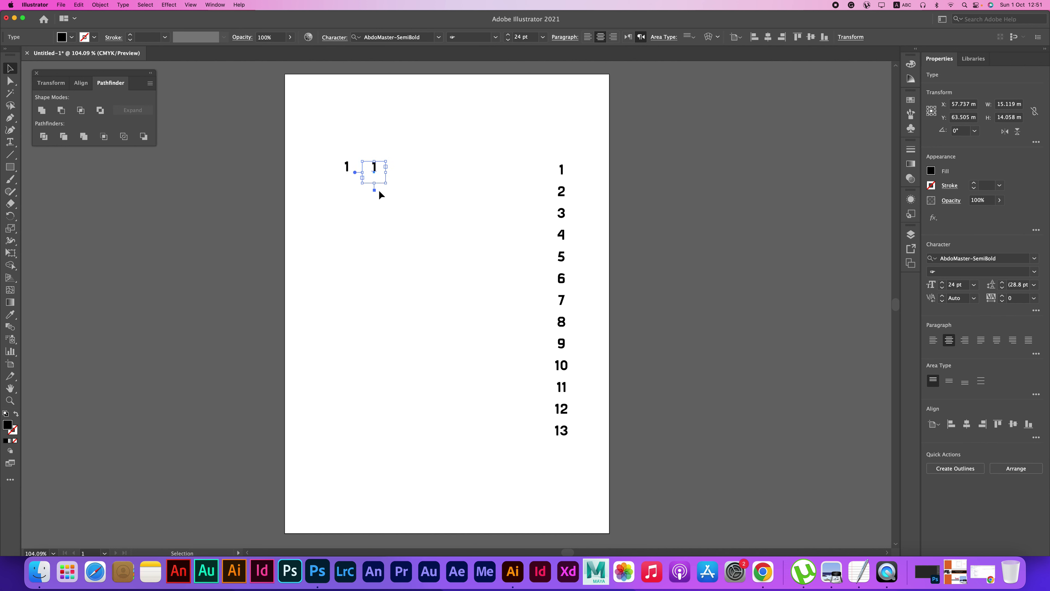
key(super+d)
key(super+d)
key(super+d)
key(super+d)
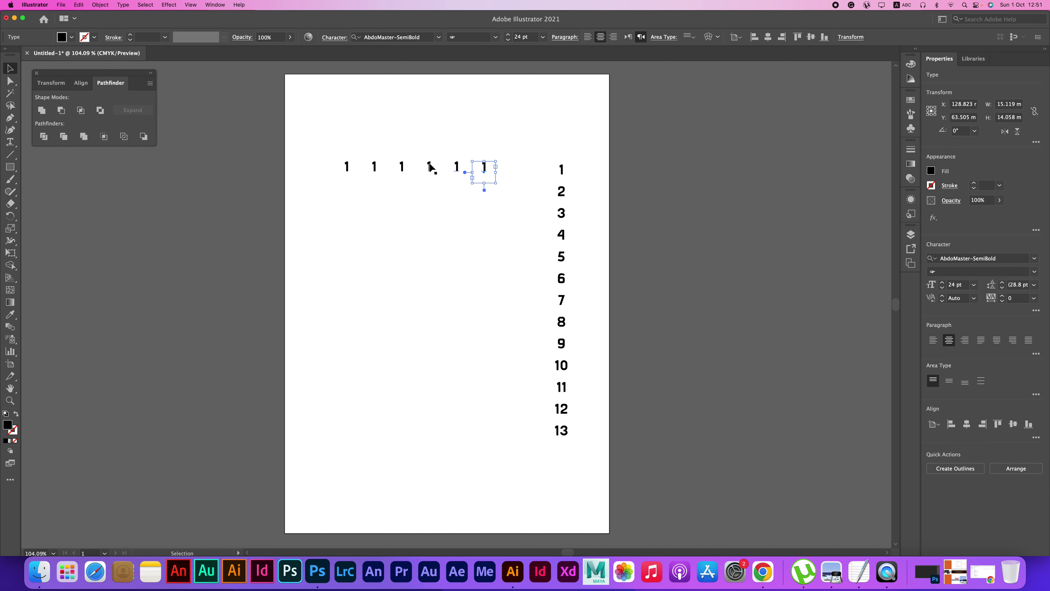
mouse_move(335, 149)
mouse_down()
mouse_move(527, 188)
mouse_move(513, 190)
mouse_up()
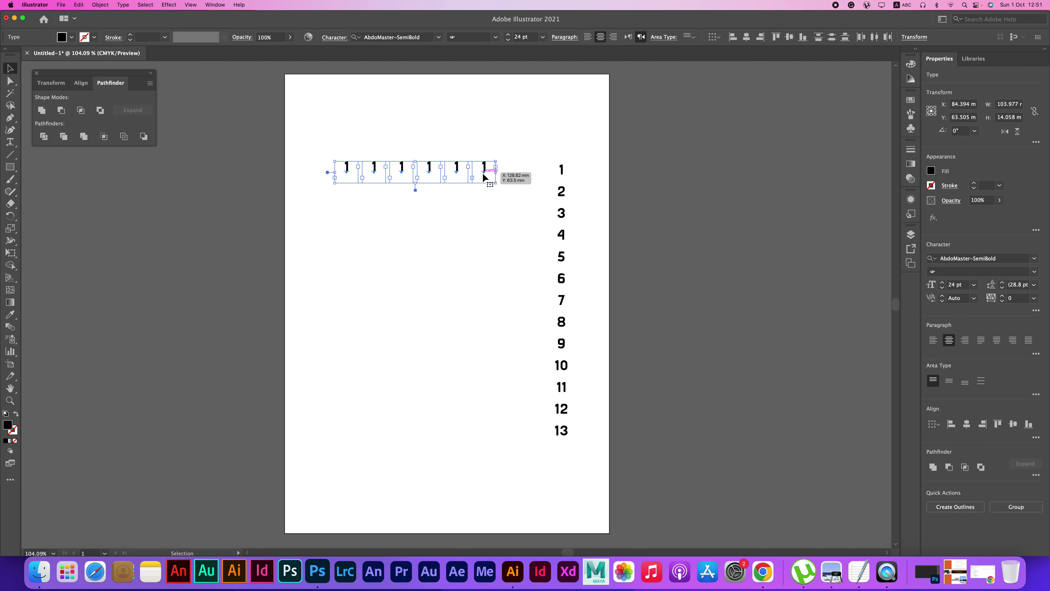
drag(484, 178, 486, 203)
key(super+d)
key(super+d)
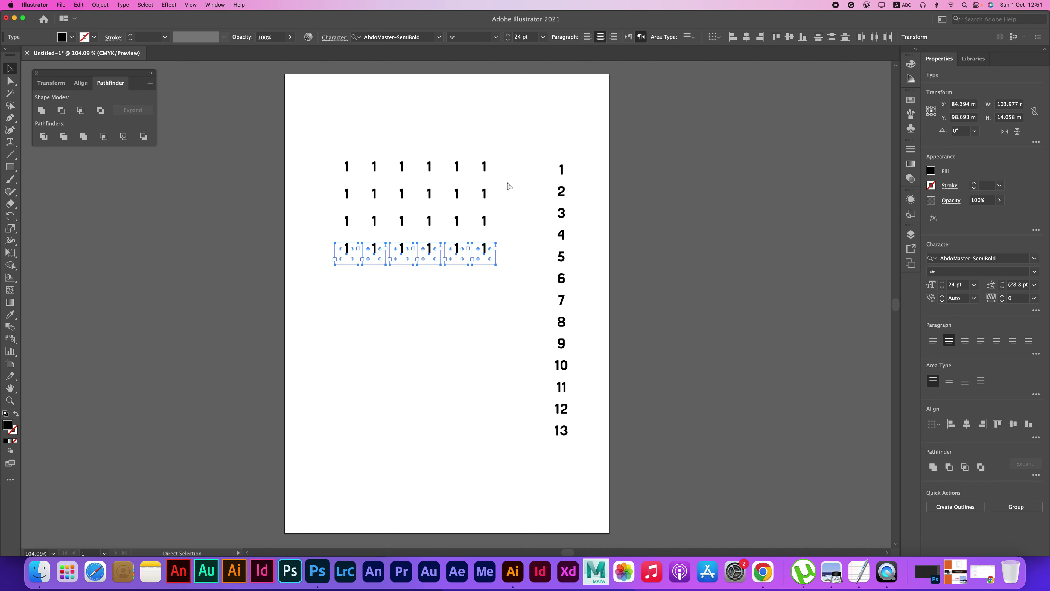
key(super+d)
drag(325, 137, 504, 329)
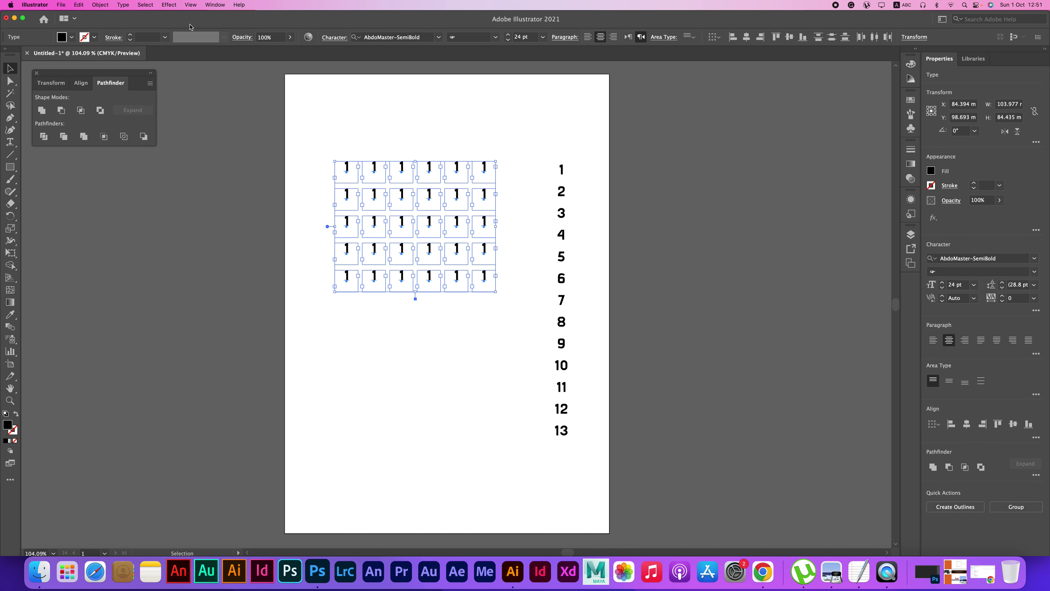
click(60, 5)
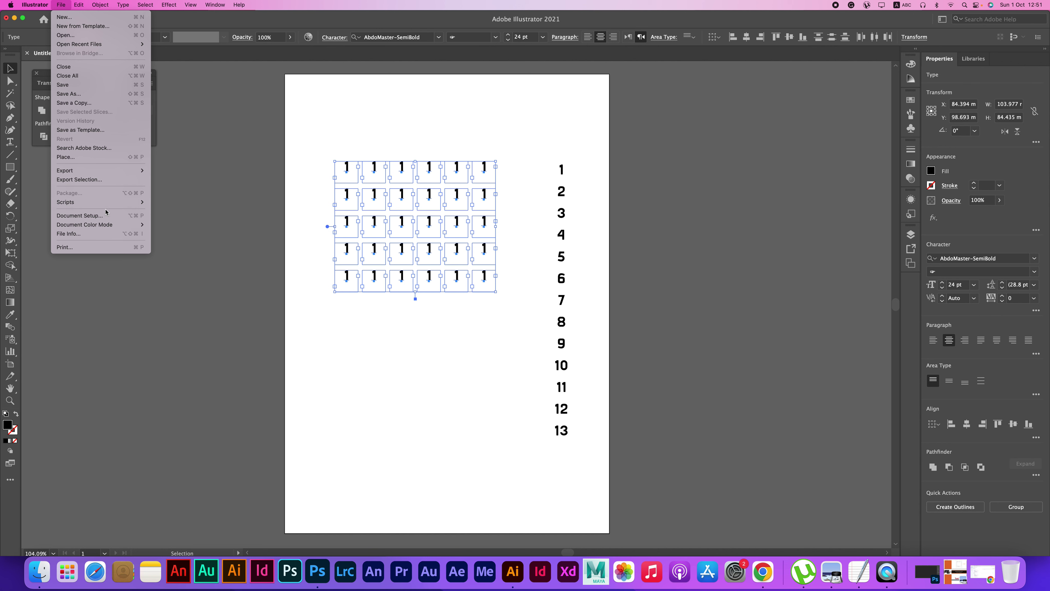
Step: Number the selected grid 1 to 30 with MakeNumbersSequence, then copy a '1' below it
click(198, 220)
drag(537, 149, 787, 142)
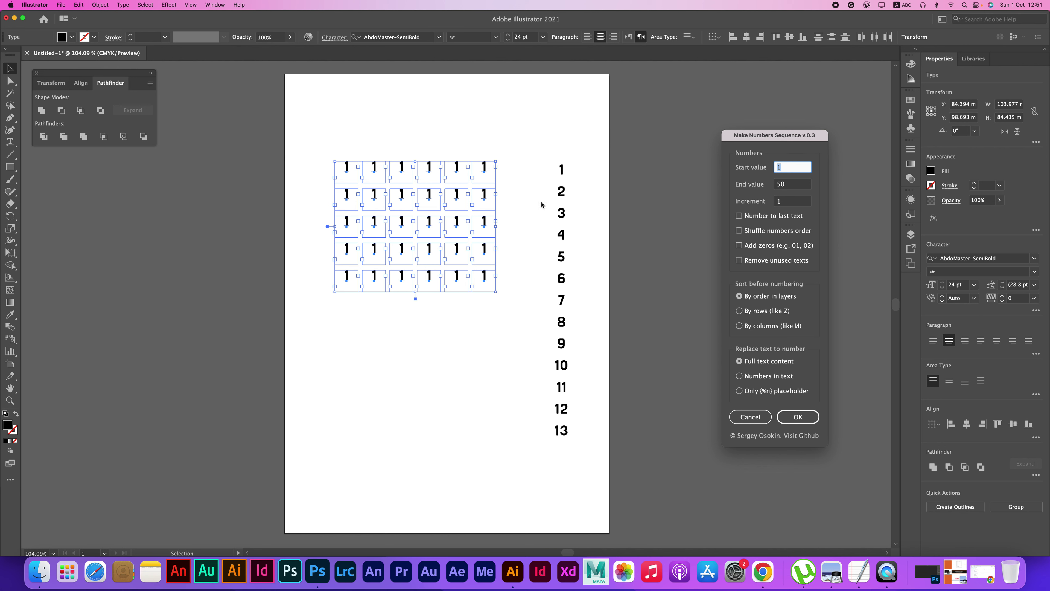
click(798, 417)
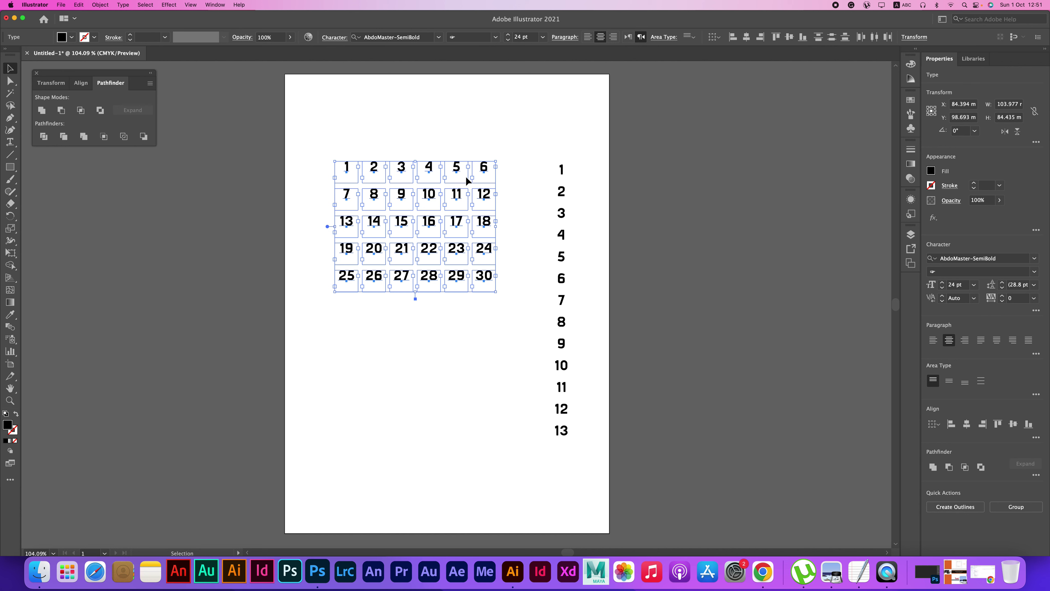
click(454, 344)
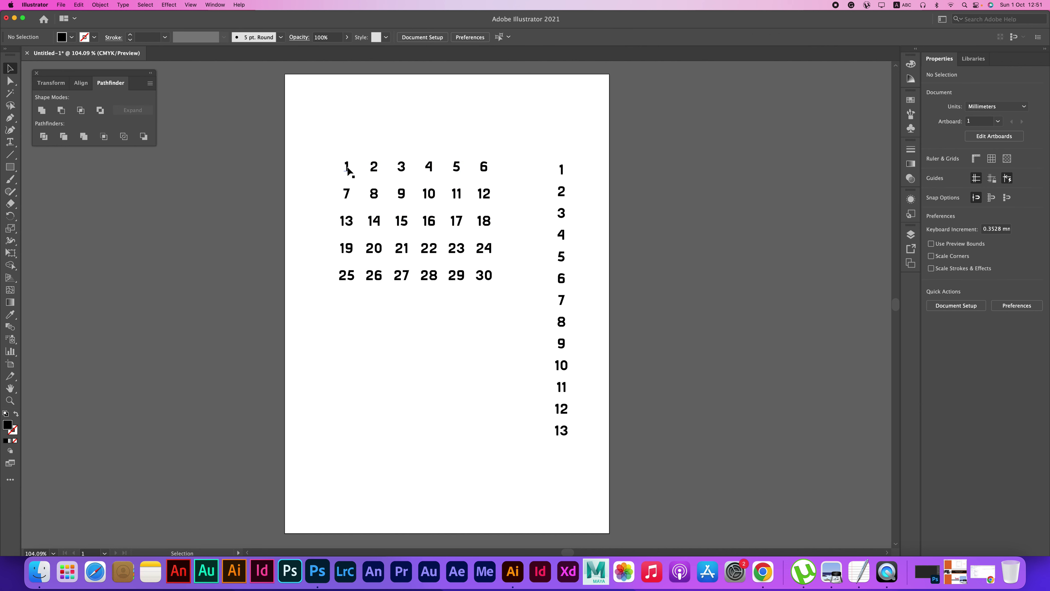
mouse_move(347, 170)
mouse_down()
mouse_move(492, 342)
mouse_move(471, 344)
mouse_up()
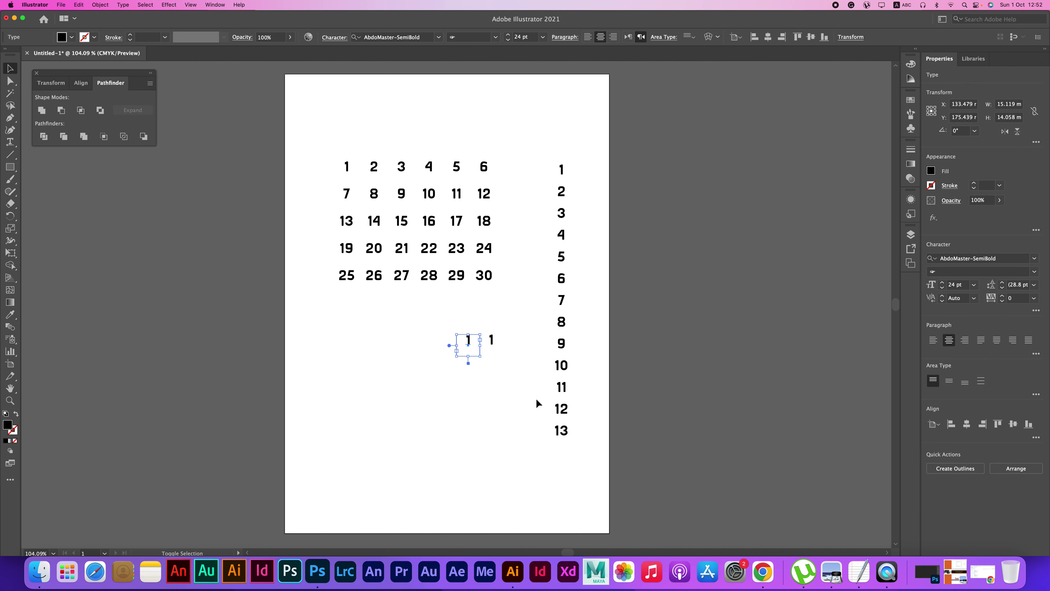
Step: Extend the copied '1' into a seven-by-five grid below the numbered grid and select it
key(super+d)
key(super+d)
key(super+d)
key(super+d)
key(super+d)
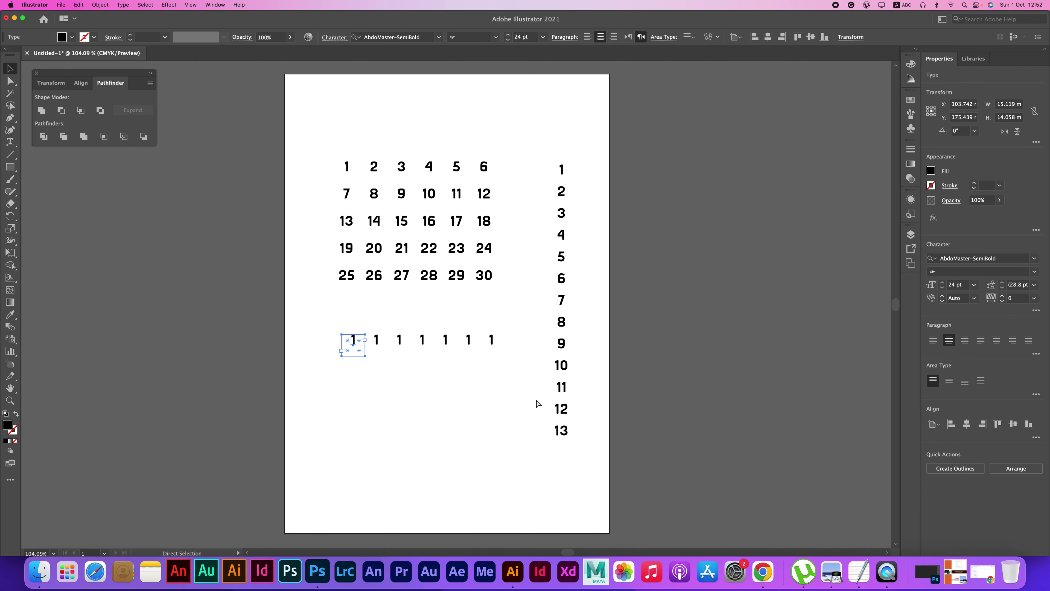
mouse_move(333, 316)
mouse_down()
mouse_move(480, 355)
mouse_move(503, 351)
mouse_move(494, 365)
mouse_up()
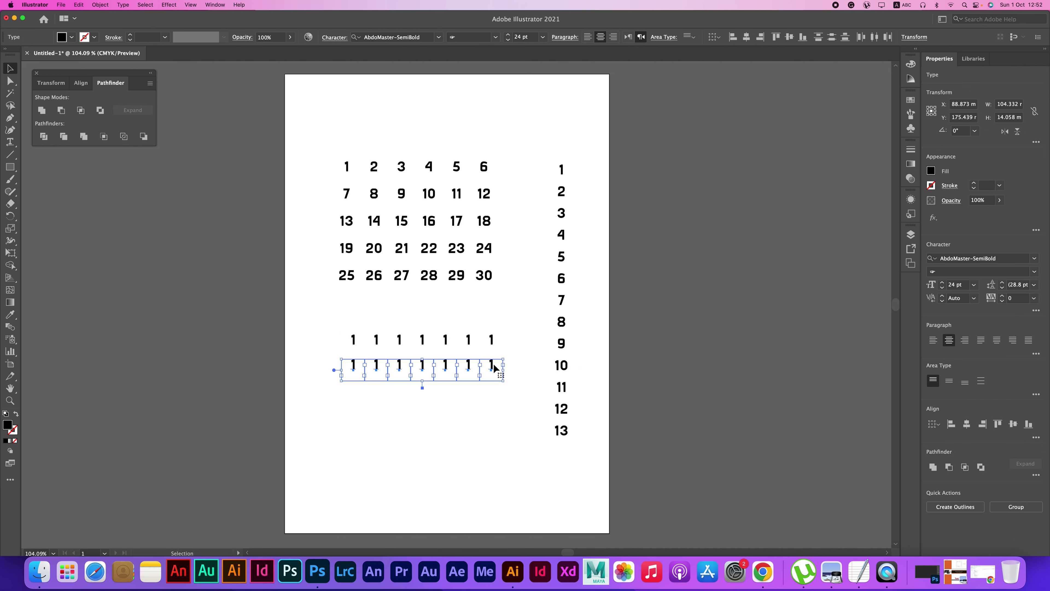
key(super+d)
key(super+d)
key(super+d)
drag(507, 331, 344, 467)
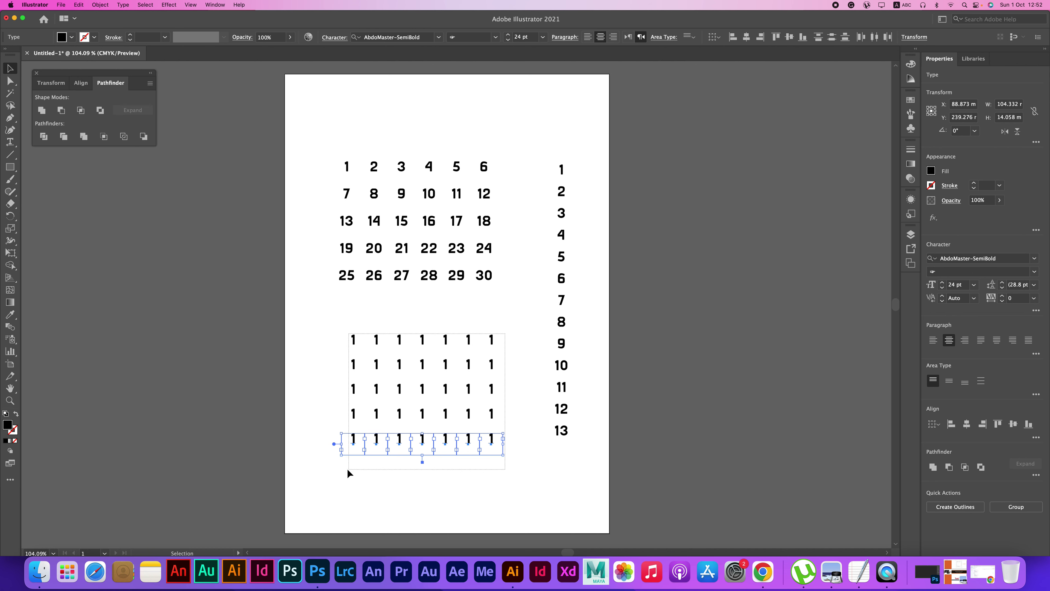
click(62, 5)
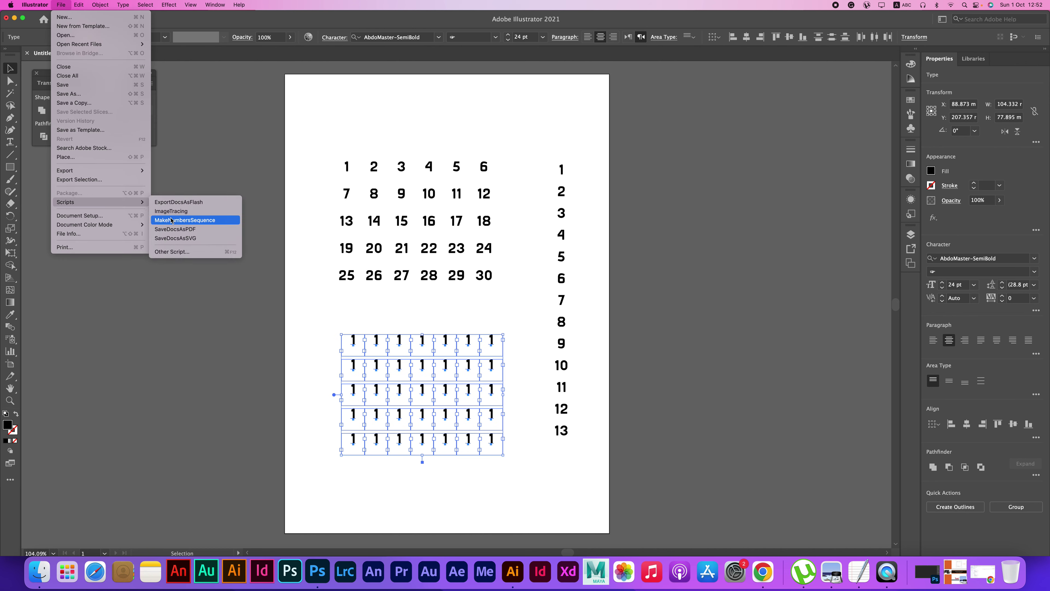
Step: Apply MakeNumbersSequence to the lower grid, then undo that numbering
click(171, 220)
drag(498, 142, 743, 141)
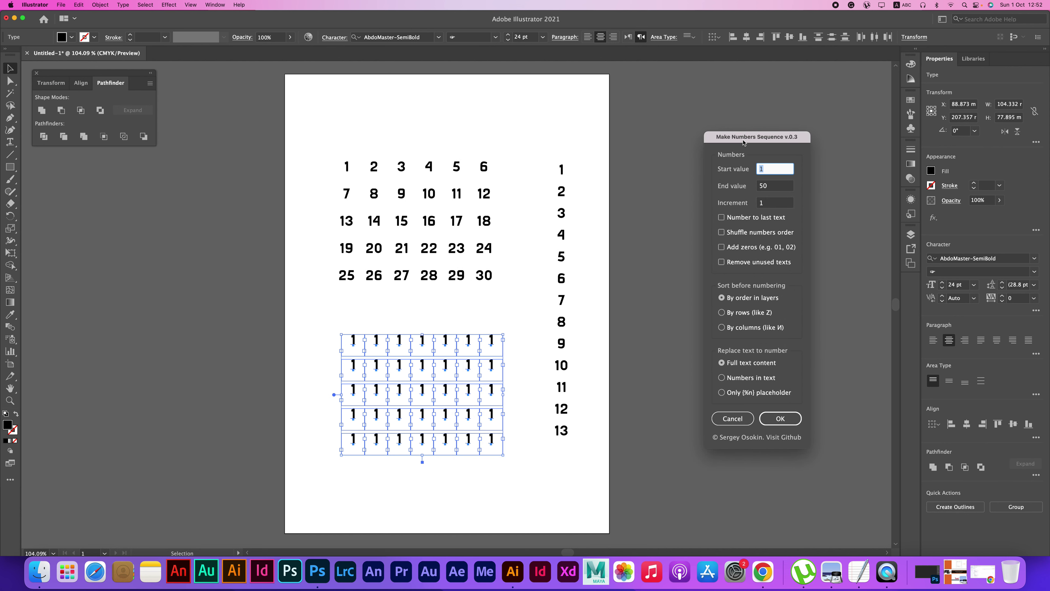
click(780, 418)
click(497, 330)
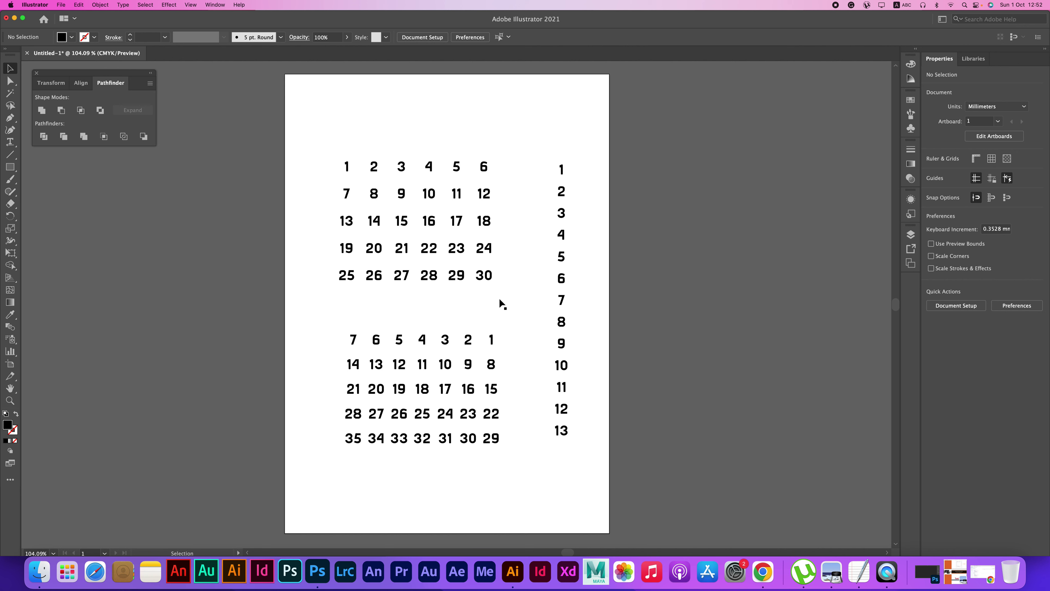
key(cmd+z)
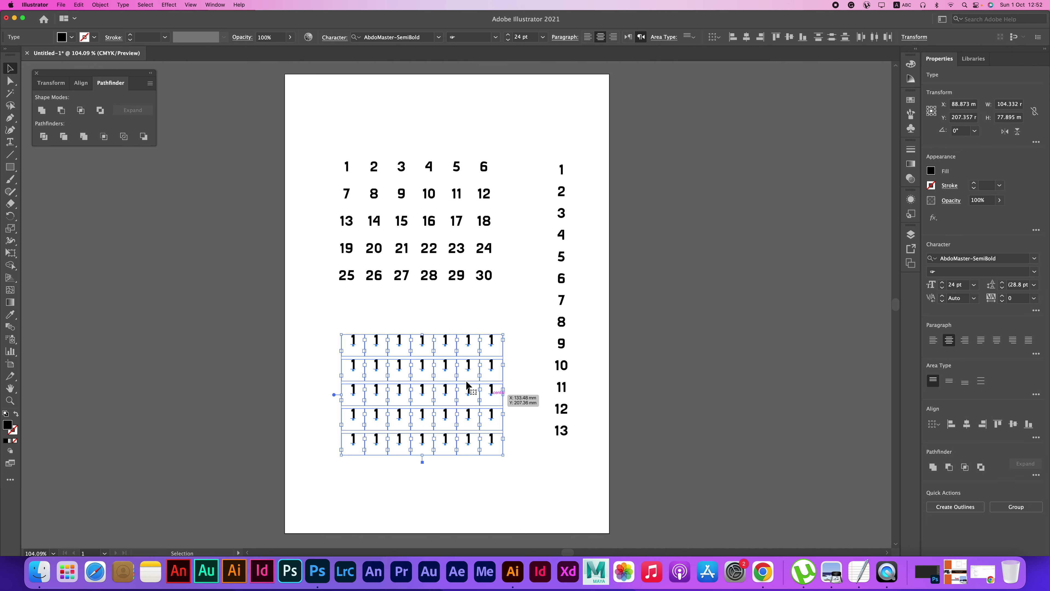
click(61, 4)
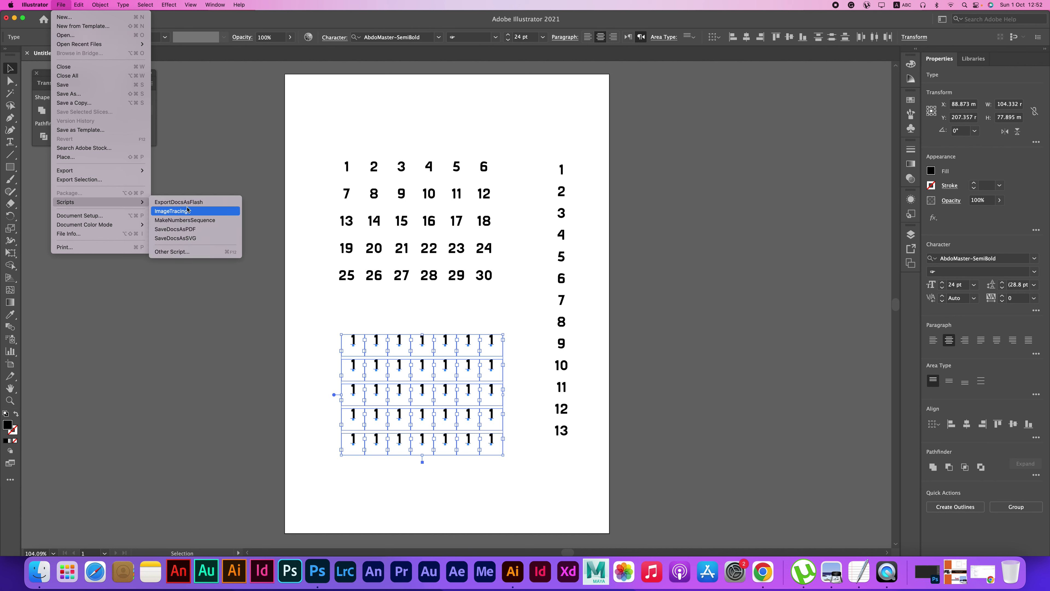
Step: Renumber the lower grid with End value 30 and Remove unused texts enabled
mouse_move(99, 201)
click(197, 221)
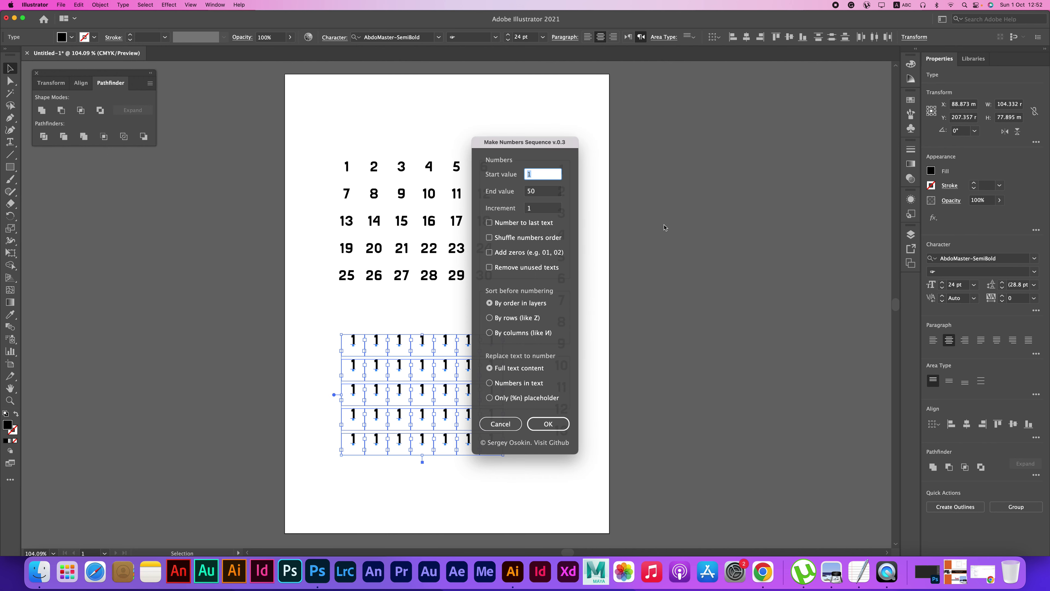
drag(505, 150, 688, 158)
click(717, 199)
text(30)
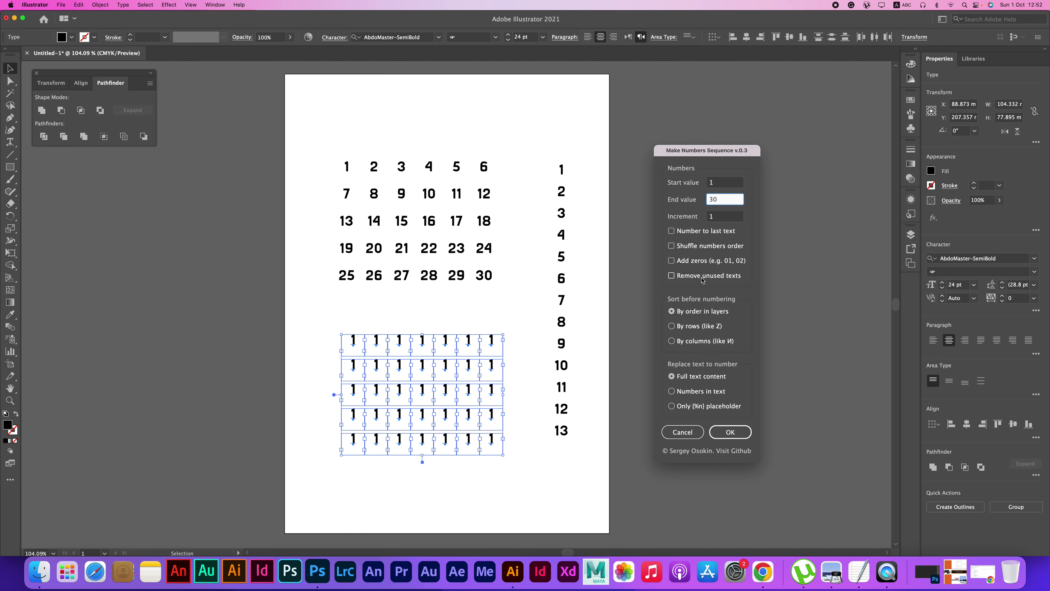
click(710, 278)
click(732, 432)
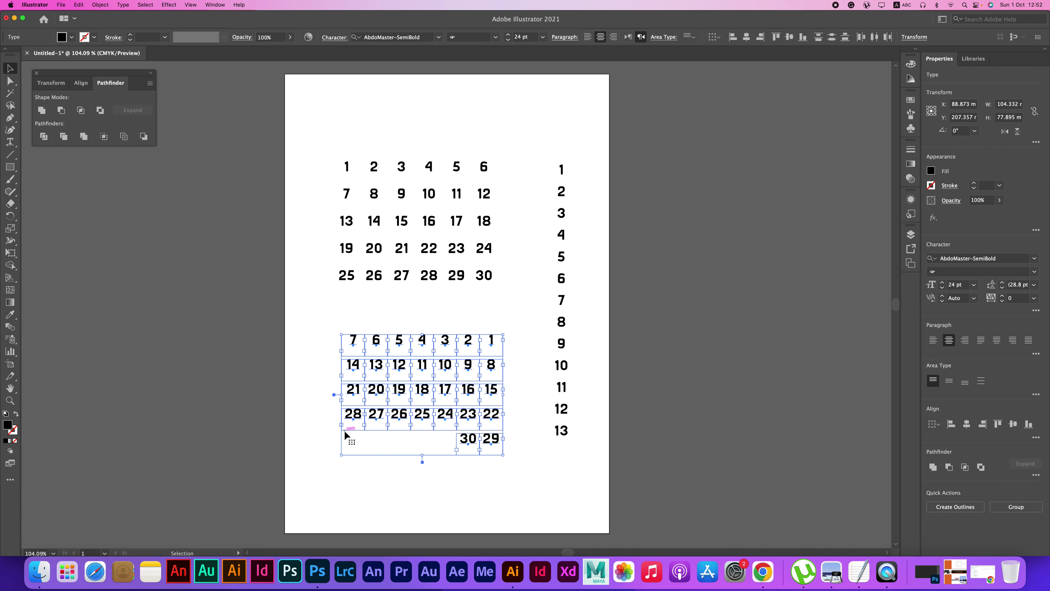
Step: Reselect the renumbered lower grid and nudge it slightly left
click(503, 480)
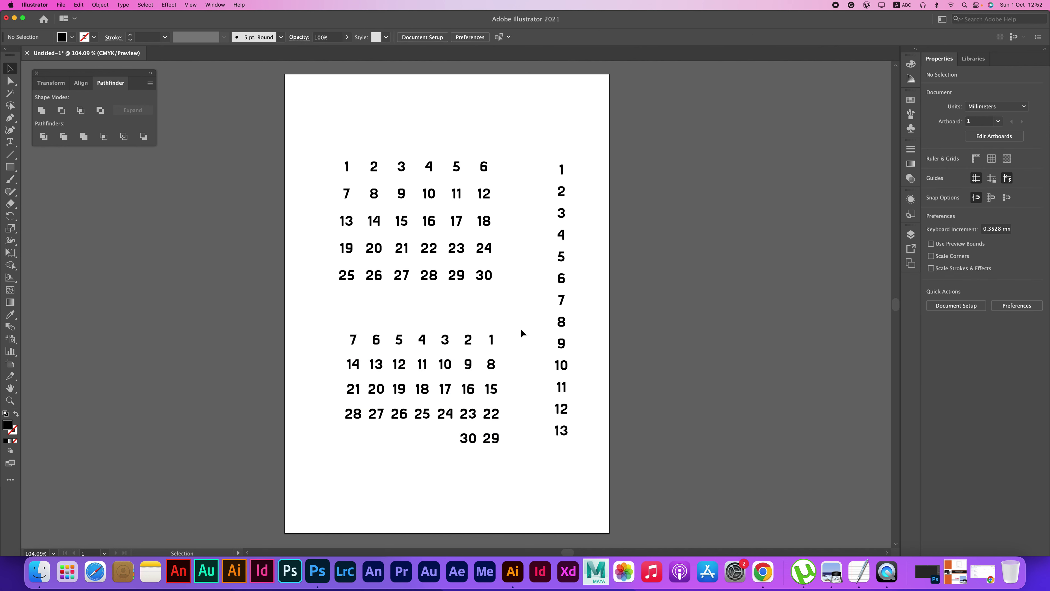
drag(515, 325, 313, 476)
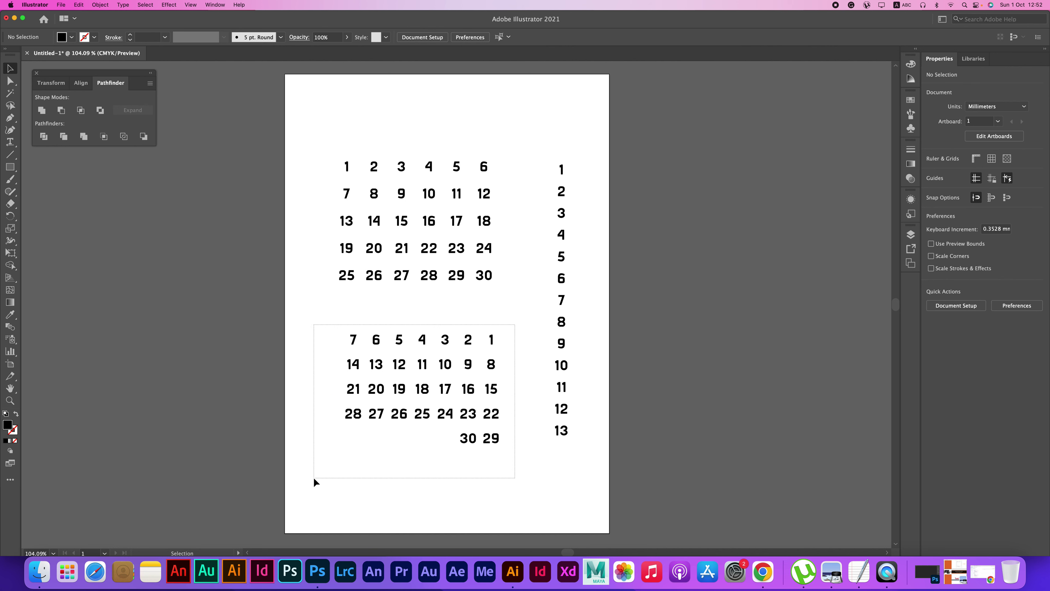
drag(445, 344, 442, 344)
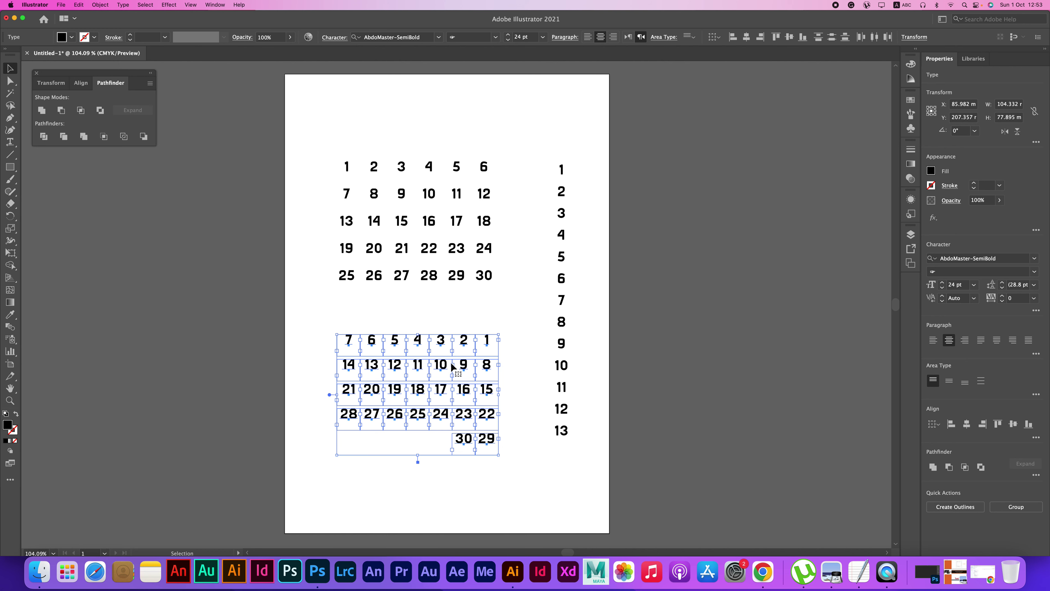
scroll(451, 366, down, 1)
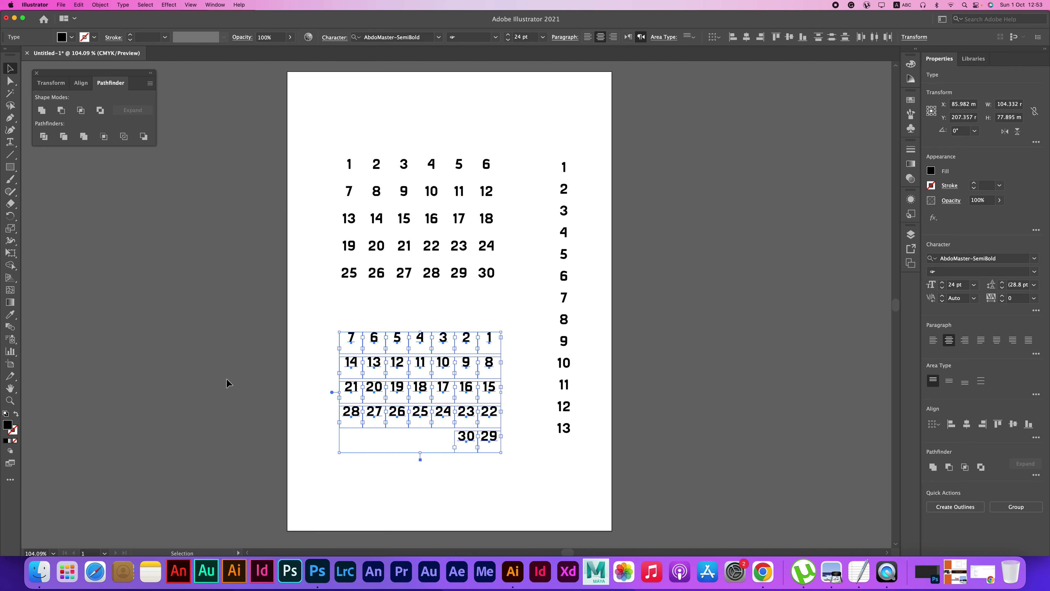
Step: Arrange the Finder script folder window, preview MakeNumbersSequence.jsx and check its Open With options
click(48, 573)
click(570, 107)
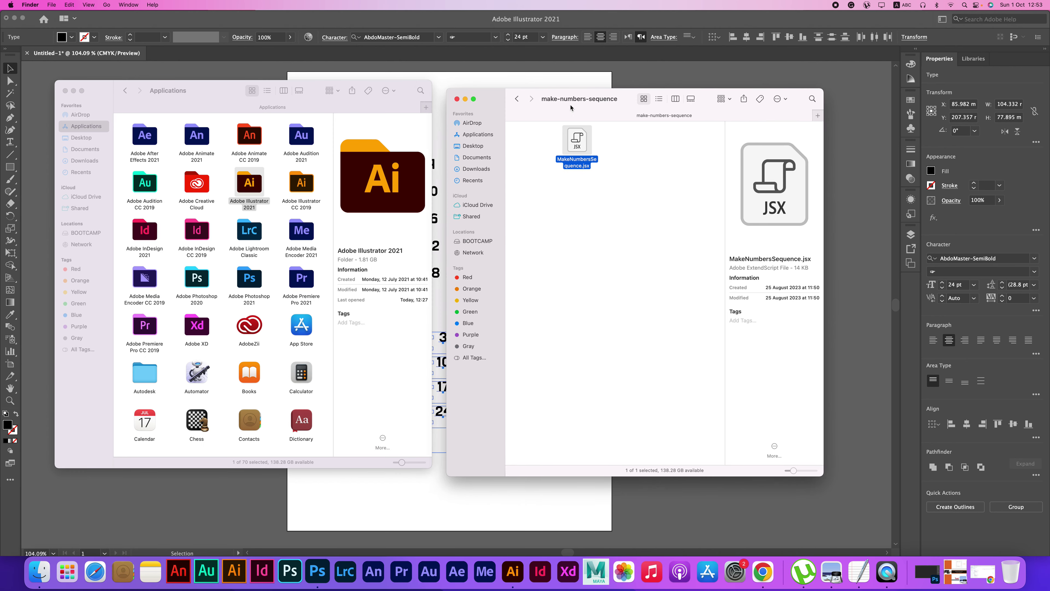
drag(570, 108, 583, 107)
key(space)
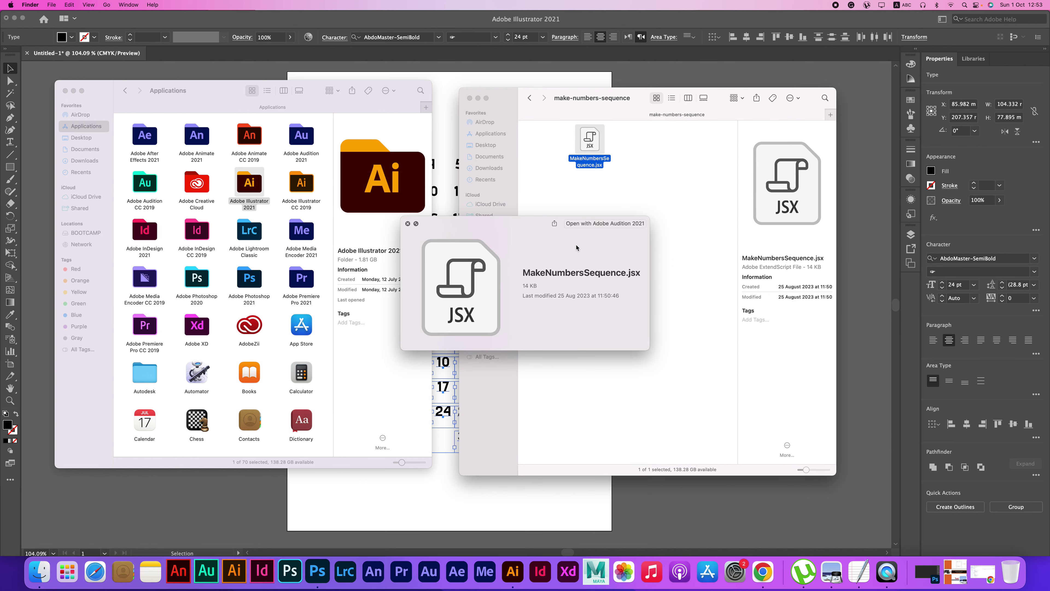
key(space)
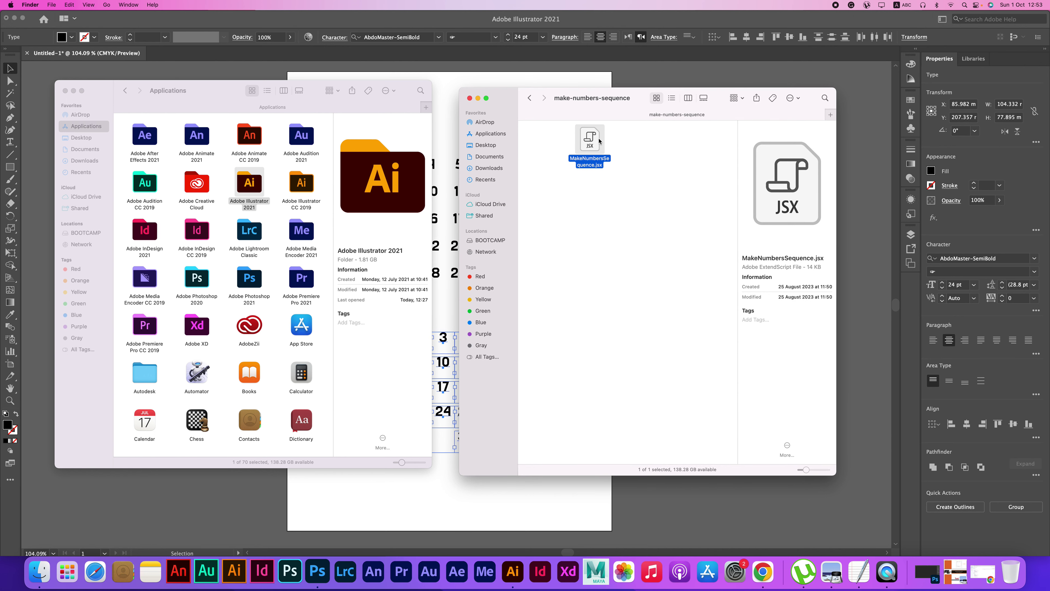
drag(581, 108, 571, 97)
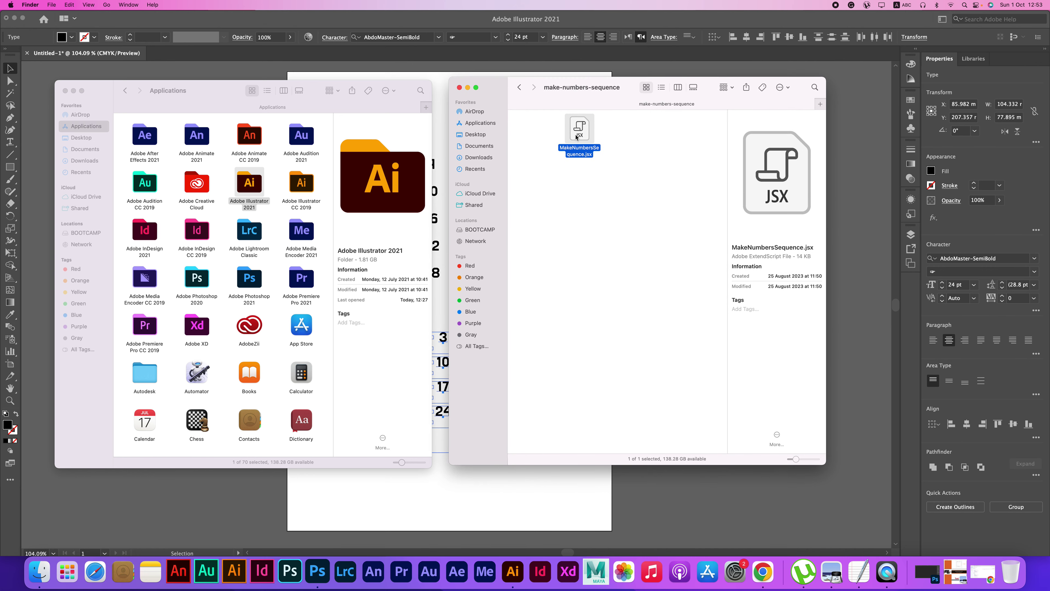
right_click(577, 134)
mouse_move(598, 147)
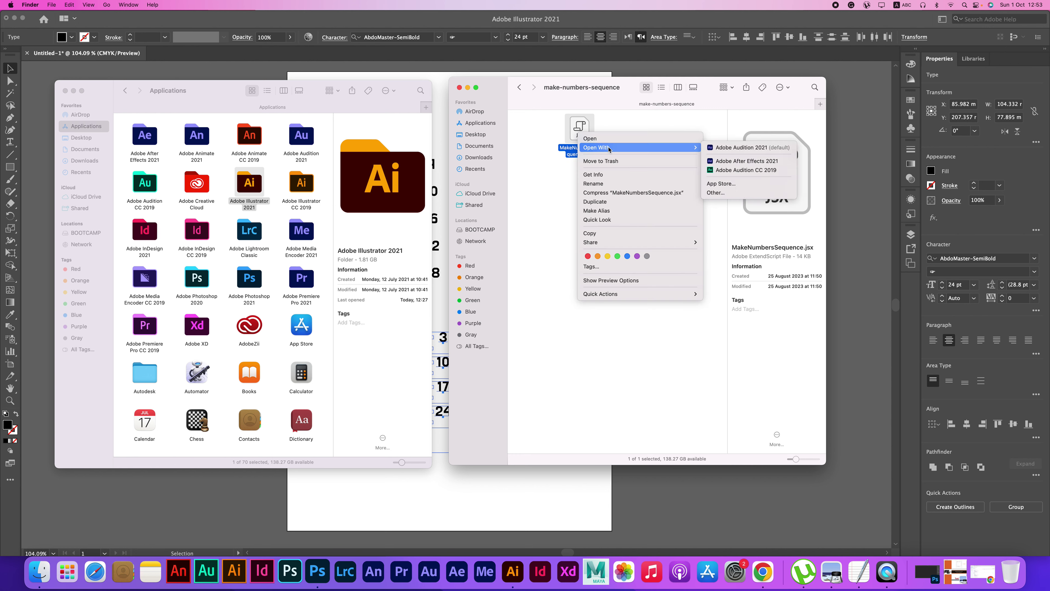
click(582, 132)
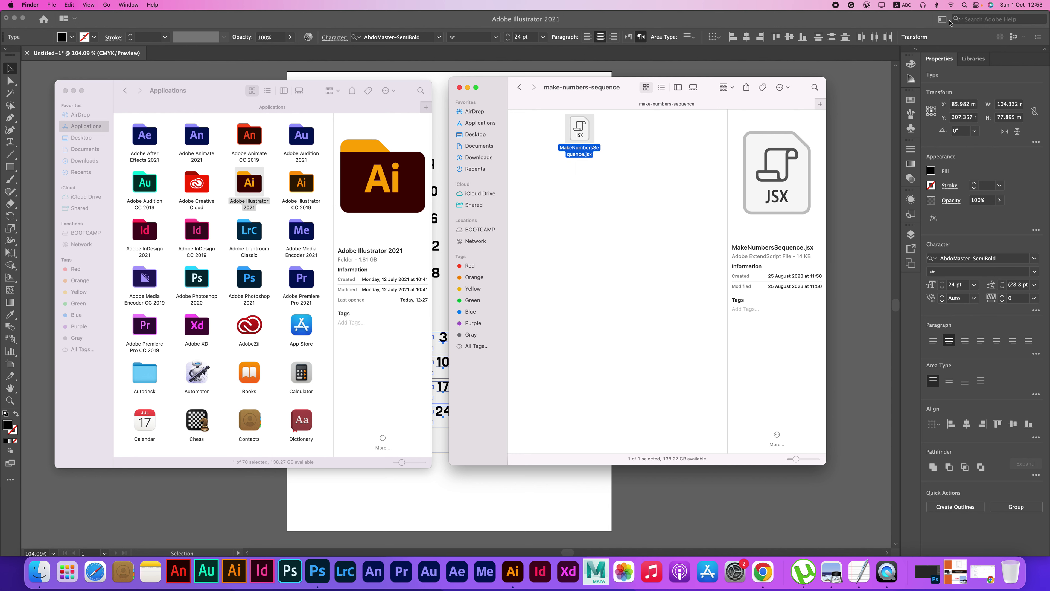
Step: Launch TextEdit through Spotlight
click(964, 6)
text(Q)
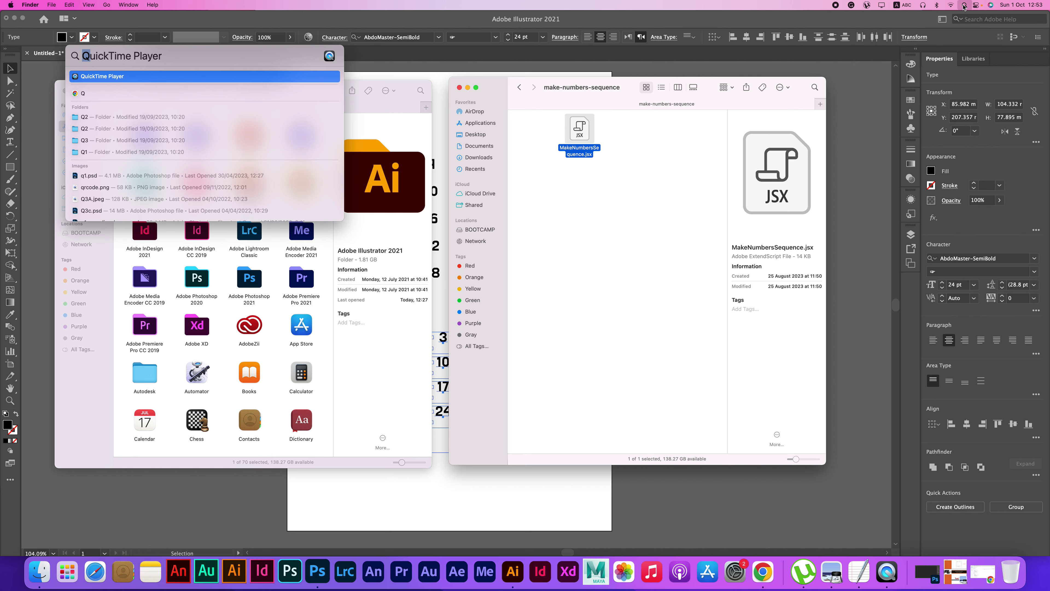
text(textedit)
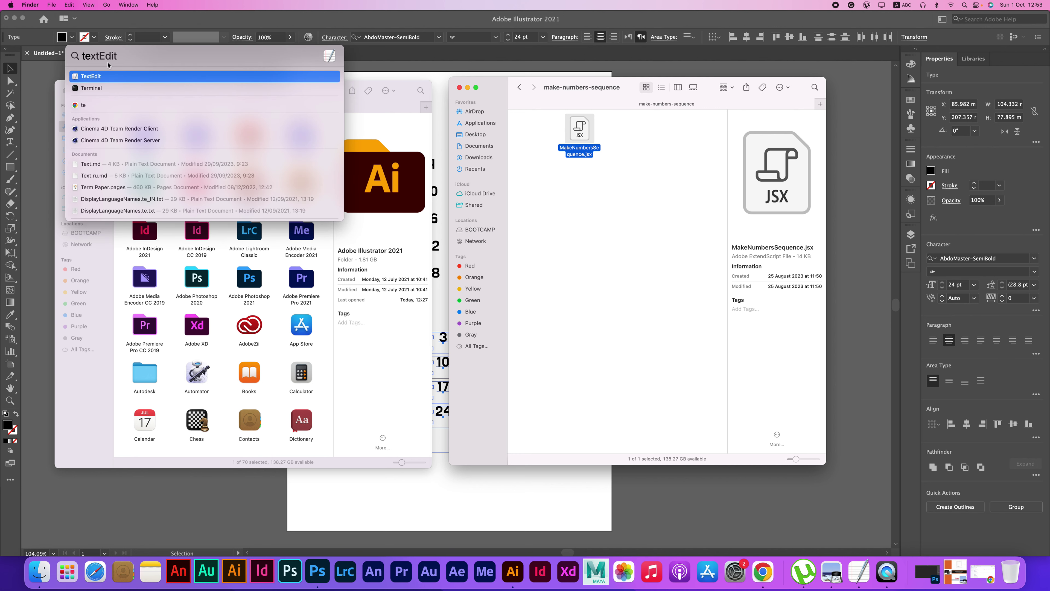
key(Return)
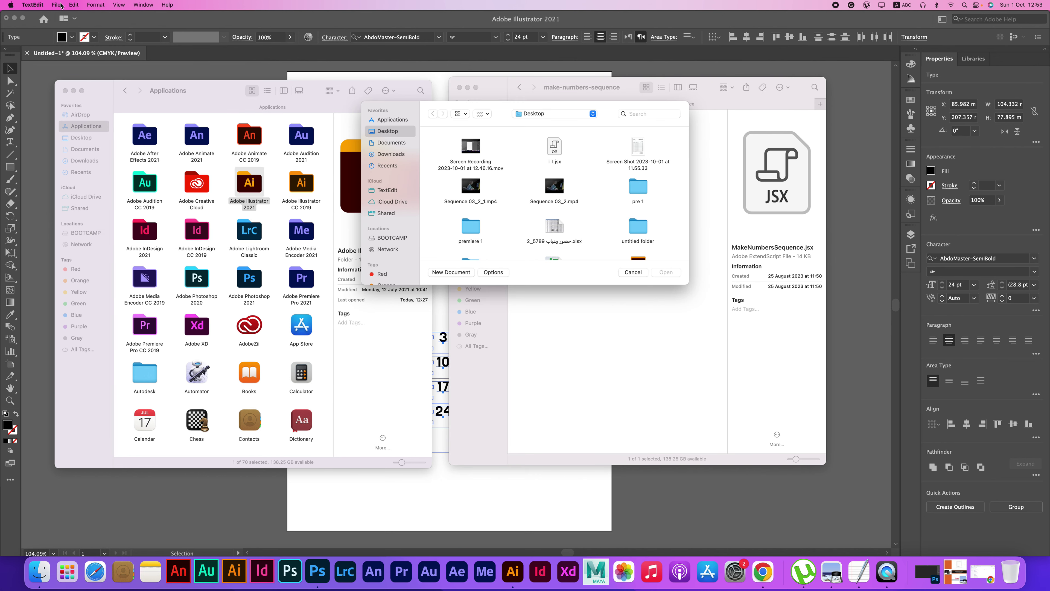
Step: Open MakeNumbersSequence.jsx from Downloads > make-numbers-sequence in TextEdit
click(55, 4)
click(60, 26)
click(391, 155)
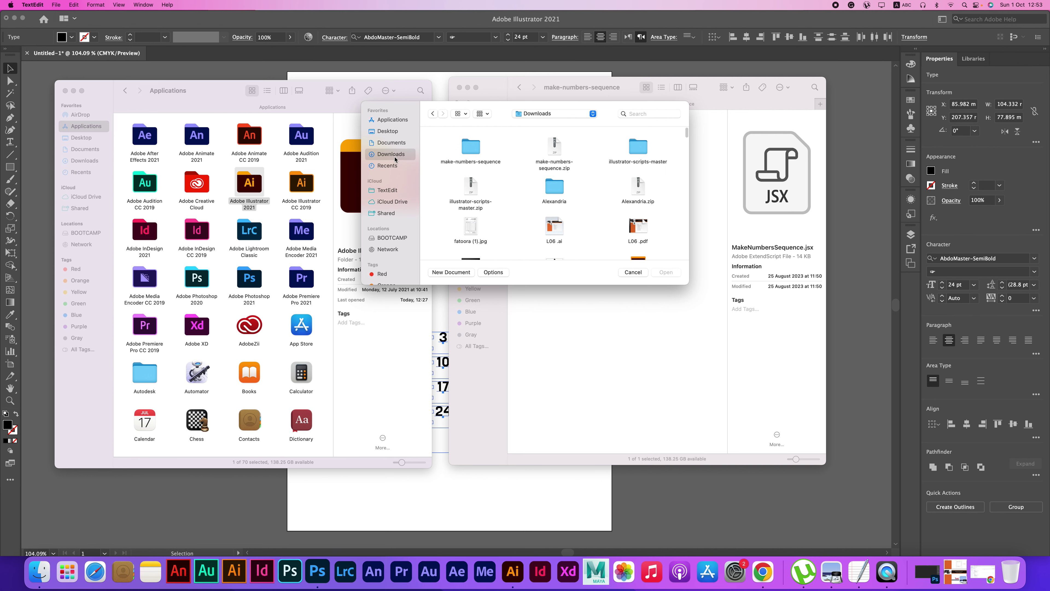
double_click(484, 148)
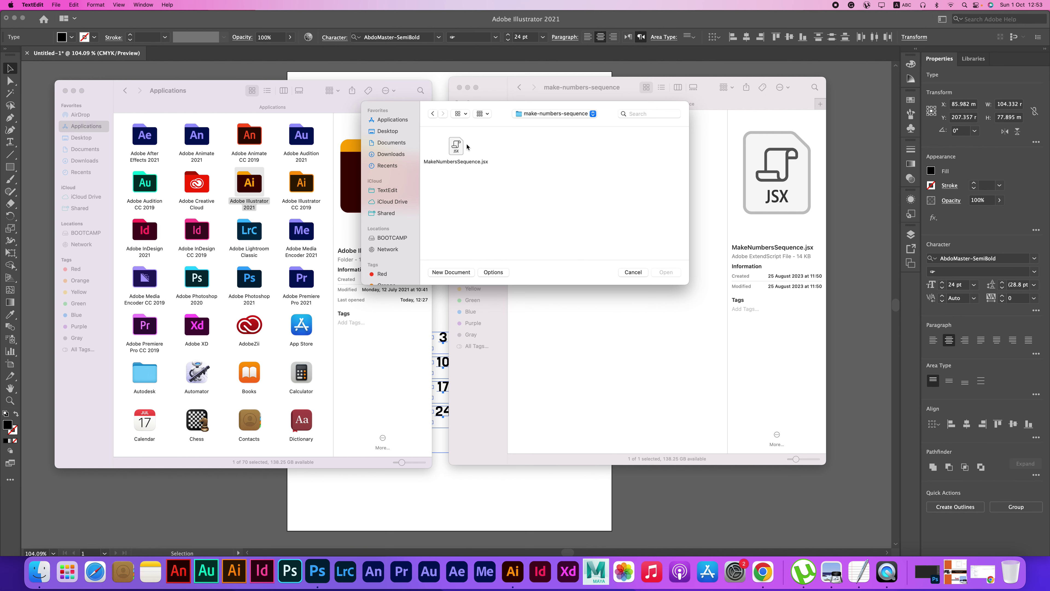
click(458, 146)
click(654, 272)
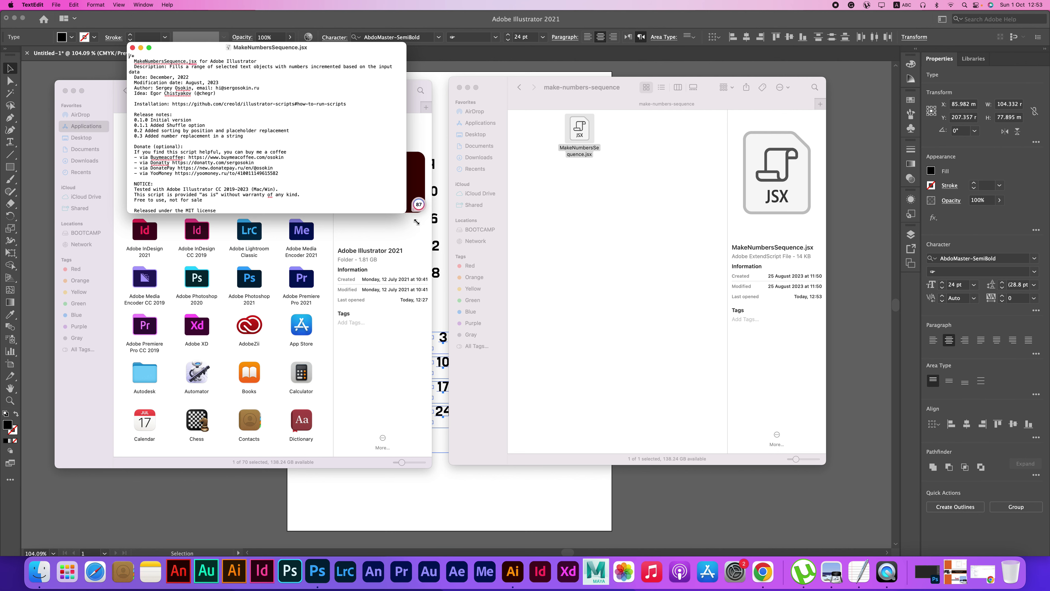
Step: Enlarge the TextEdit window and scroll through the script's code
drag(406, 212, 566, 470)
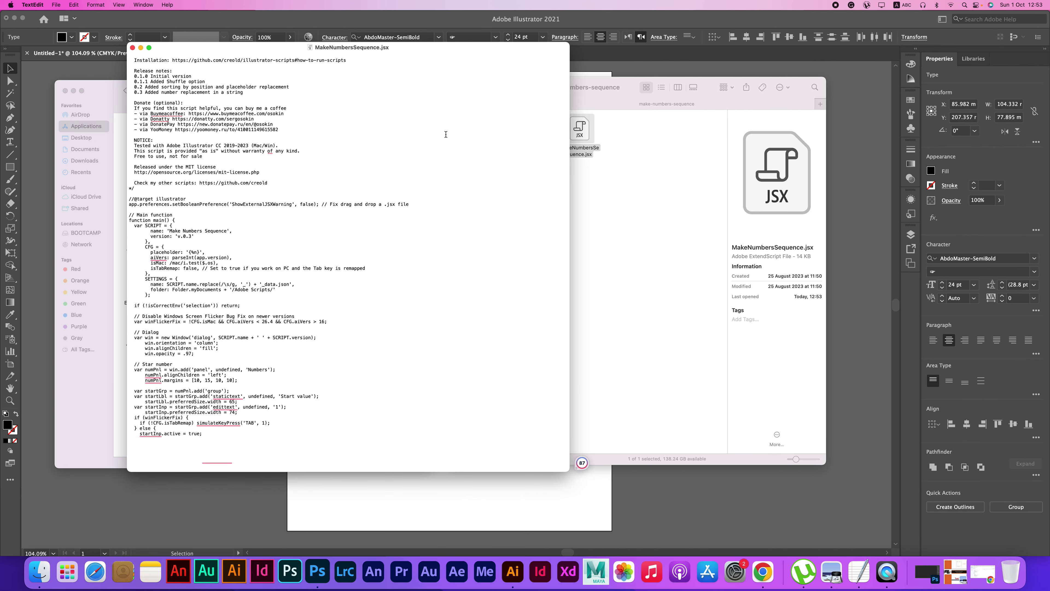
scroll(354, 185, down, 5)
scroll(354, 186, down, 10)
scroll(353, 187, down, 10)
scroll(352, 188, down, 10)
scroll(353, 188, down, 10)
scroll(352, 188, down, 10)
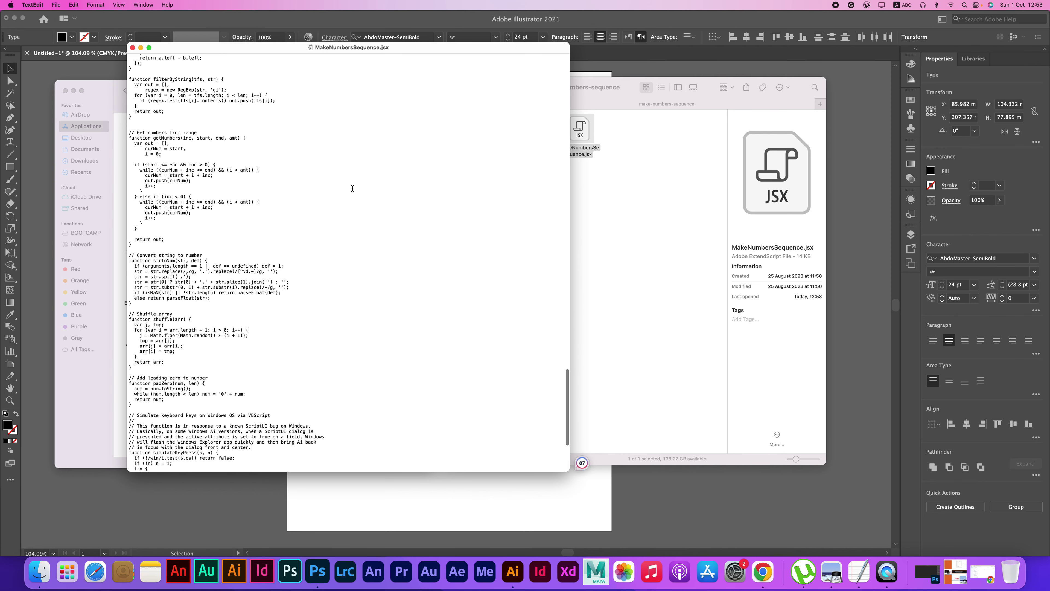
scroll(353, 188, down, 10)
scroll(353, 189, down, 5)
drag(245, 50, 521, 94)
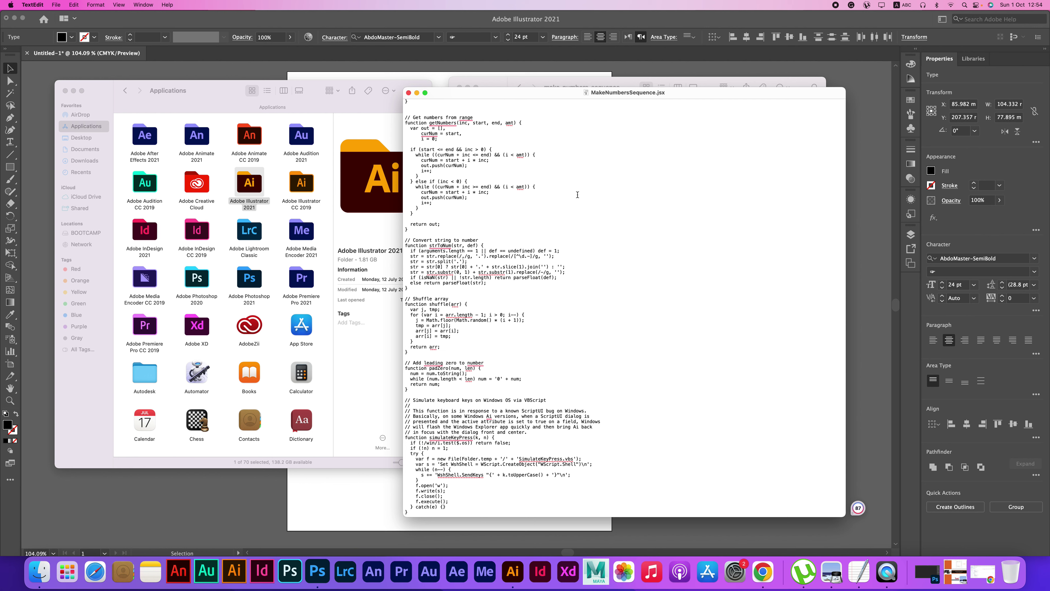
Step: Save the script, close its TextEdit window, and select MakeNumbersSequence.jsx in Finder
click(55, 5)
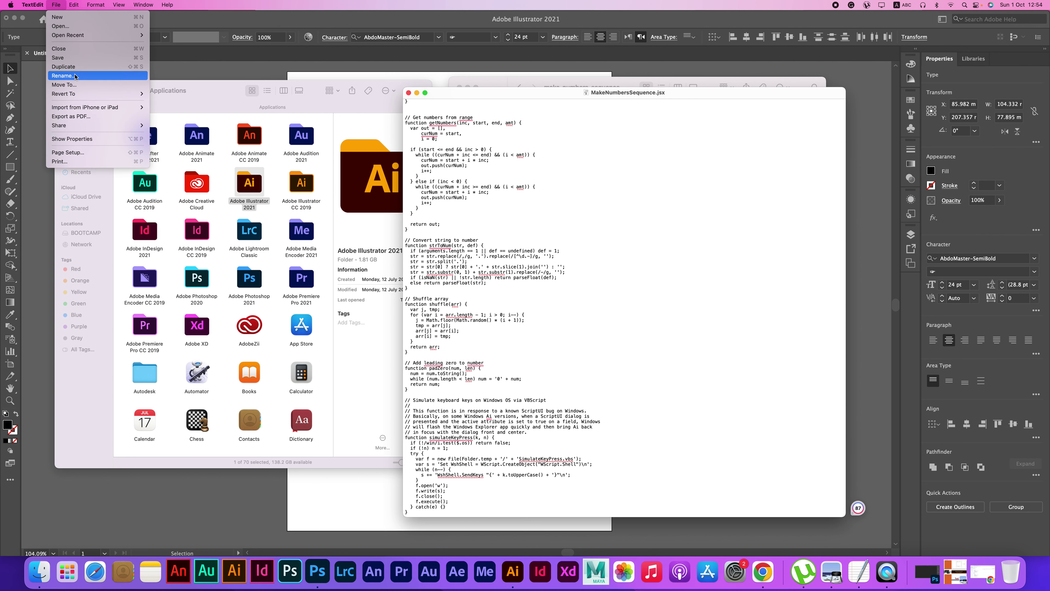
click(71, 58)
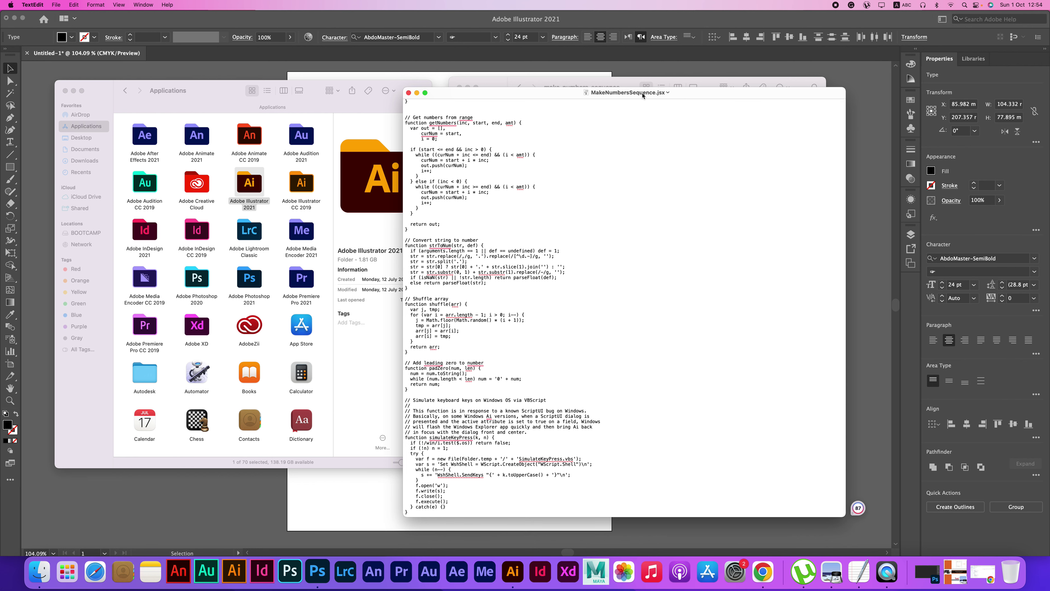
click(408, 93)
click(579, 150)
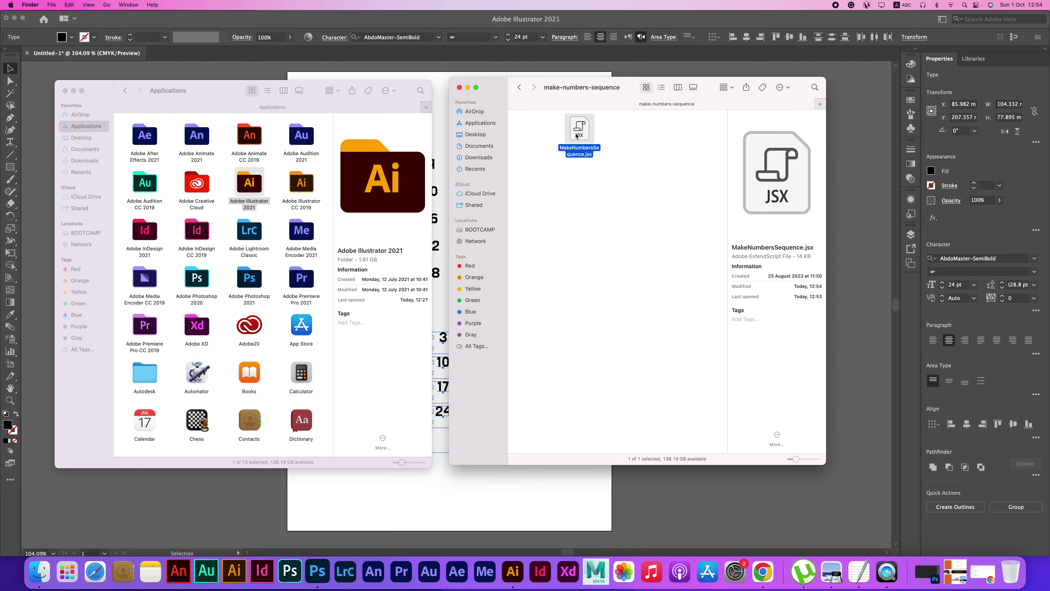
Step: Open the Adobe Illustrator 2021 folder in the left Finder window
click(253, 187)
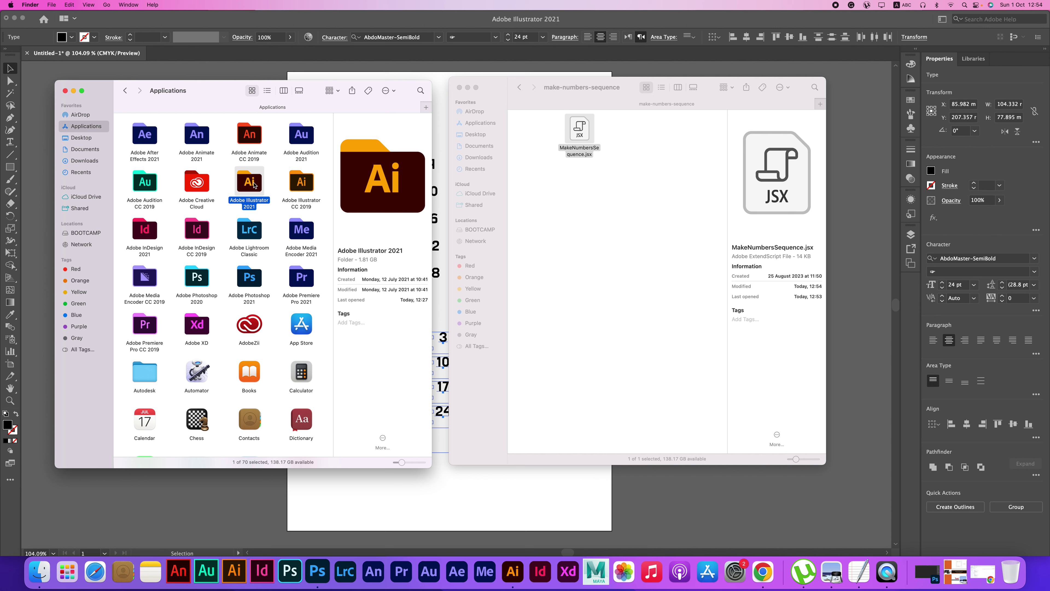
right_click(254, 185)
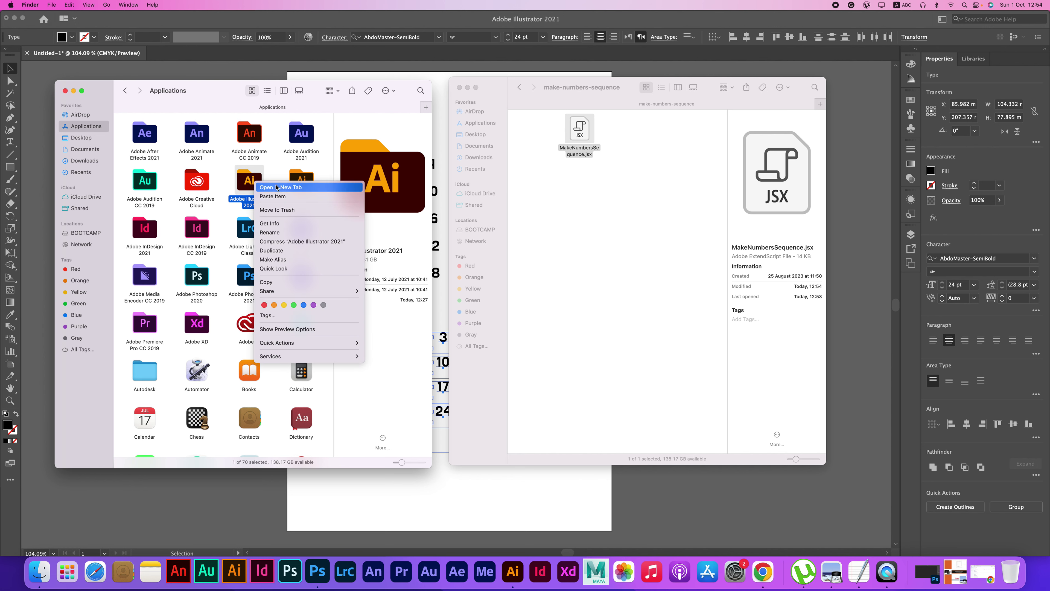
click(239, 187)
double_click(236, 184)
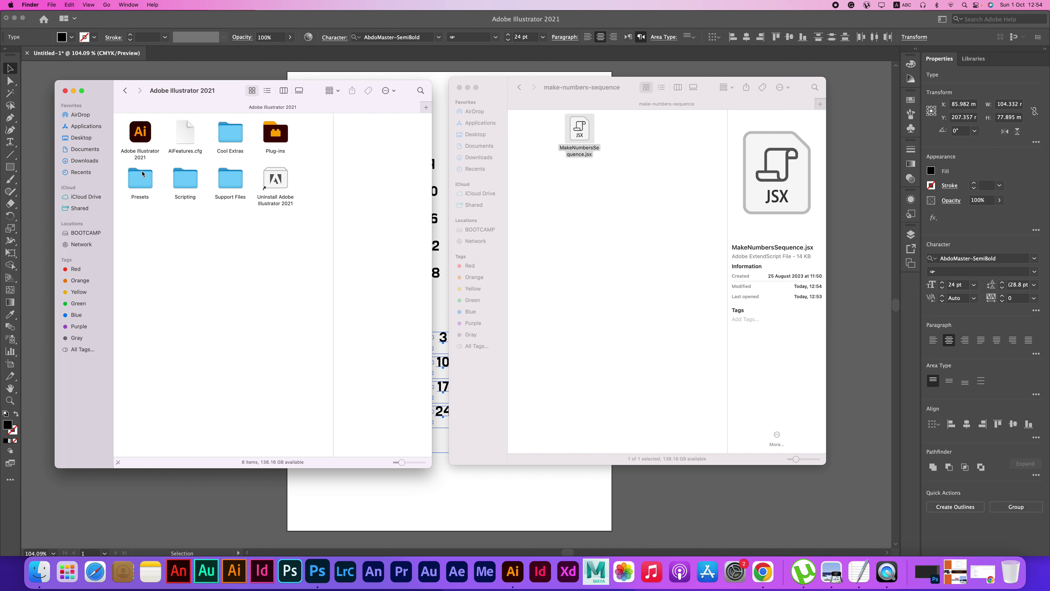
Step: Browse Cool Extras > en_AE > Templates and Support Files, returning to the Illustrator folder
double_click(233, 133)
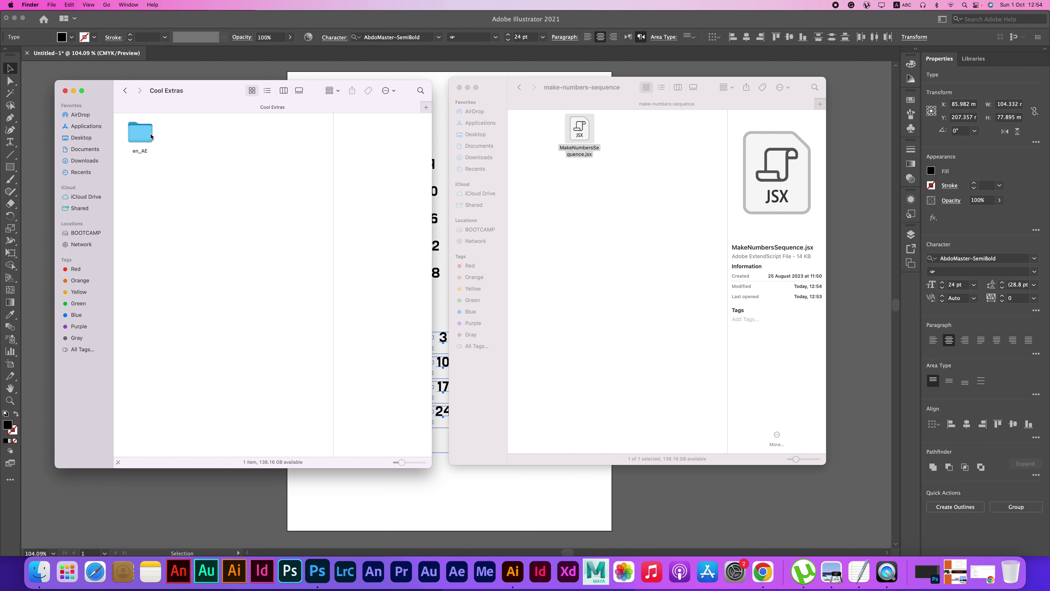
click(144, 139)
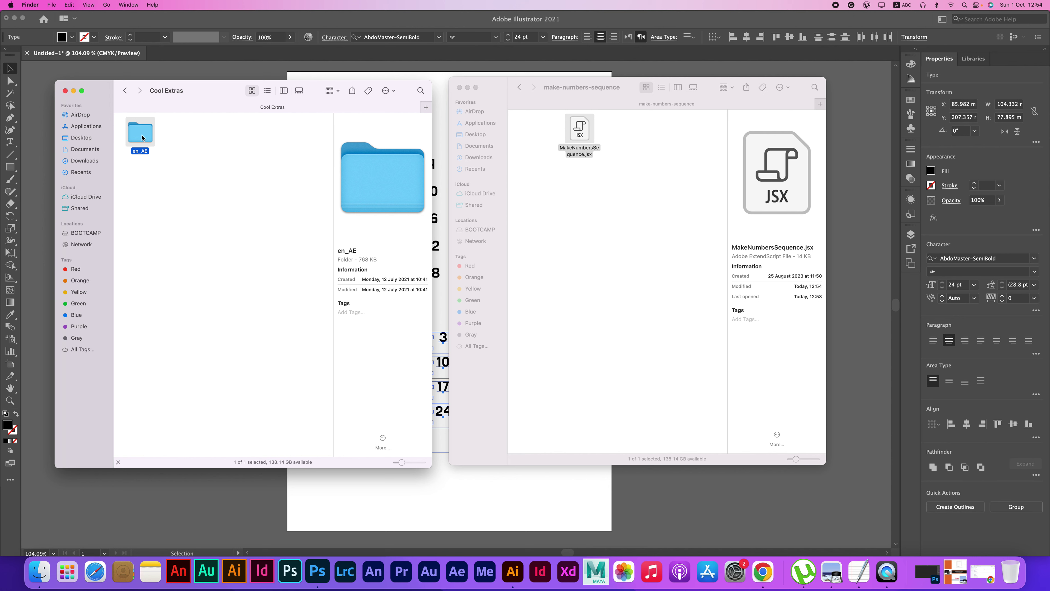
double_click(142, 137)
double_click(142, 138)
double_click(140, 133)
click(126, 90)
click(126, 90)
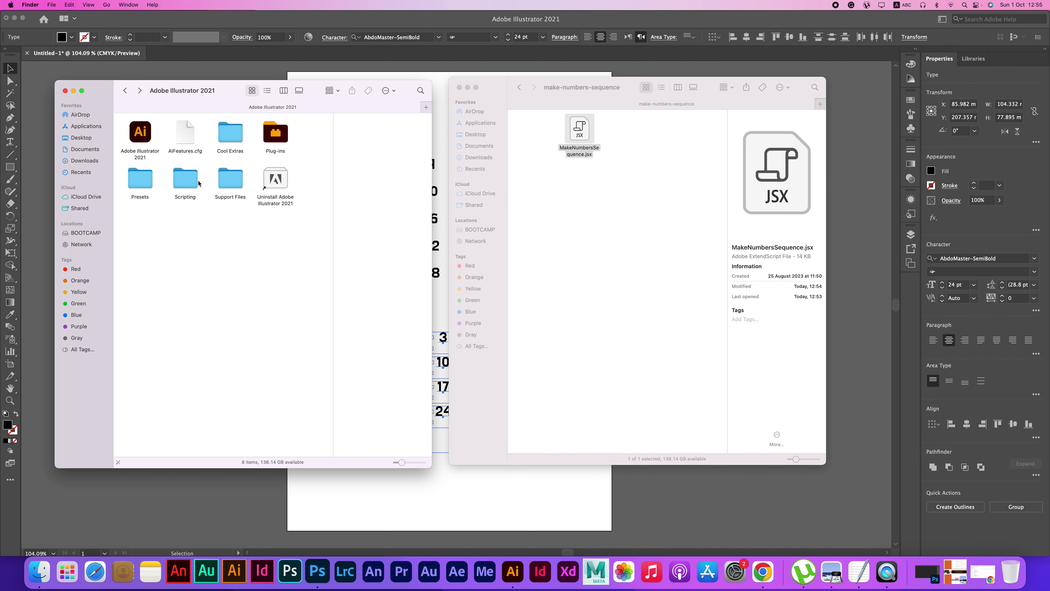
double_click(232, 182)
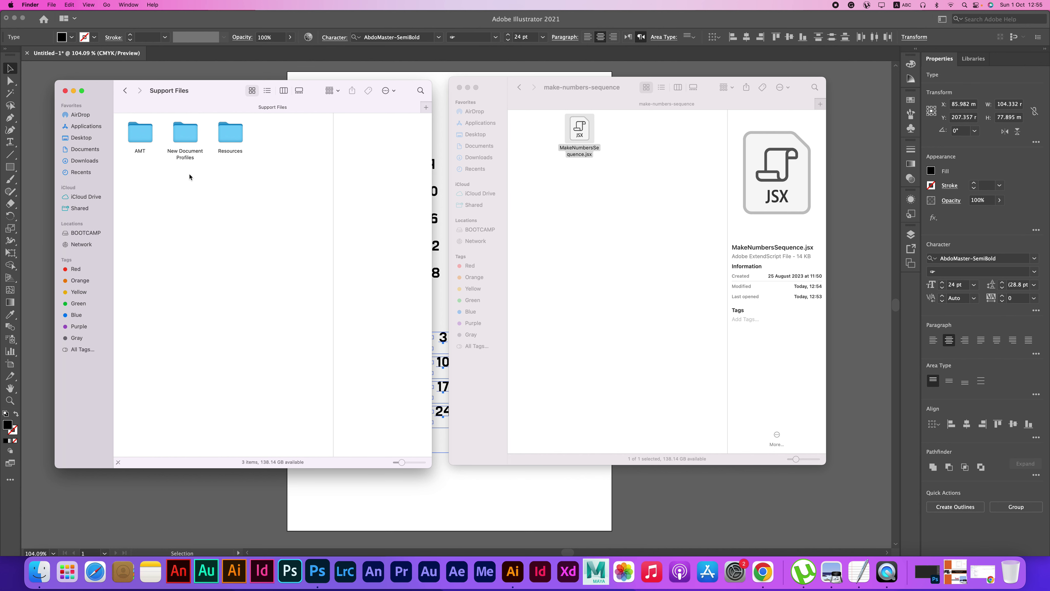
click(125, 91)
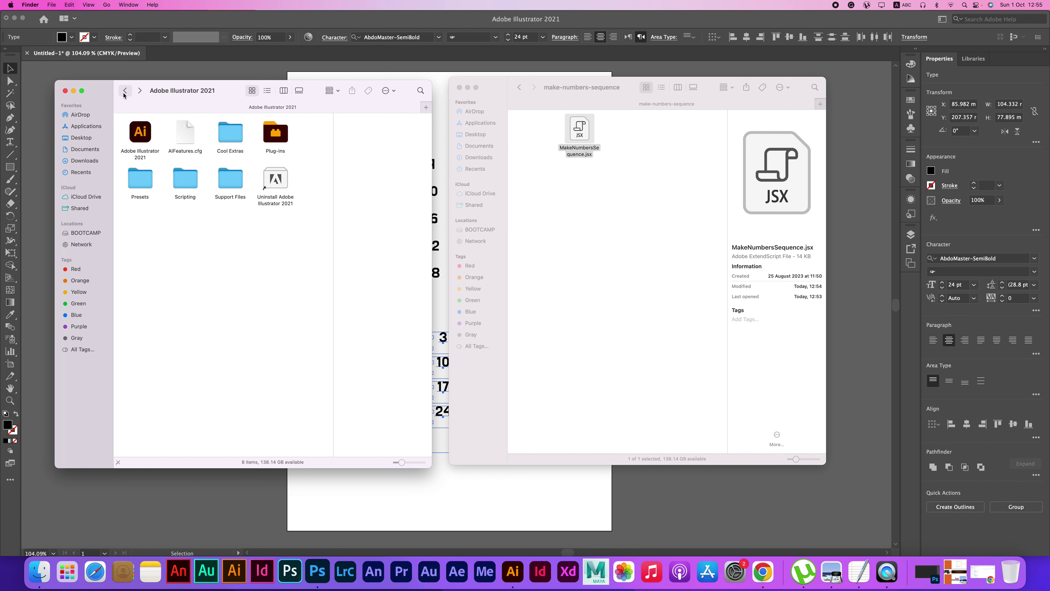
Step: Show the Illustrator app's package contents and open Contents > Resources
right_click(145, 138)
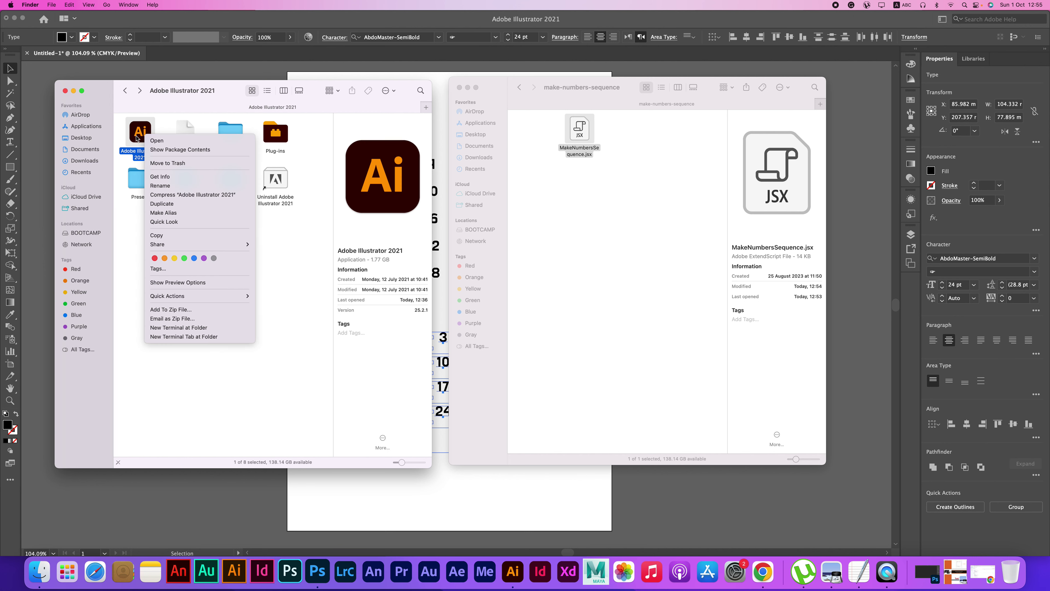
click(188, 150)
double_click(136, 141)
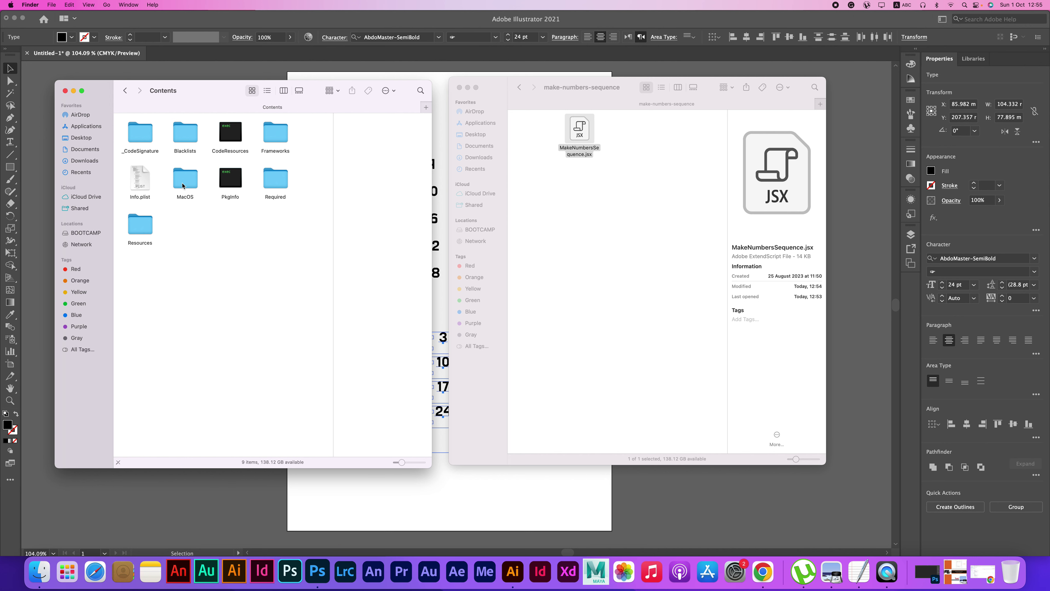
double_click(142, 224)
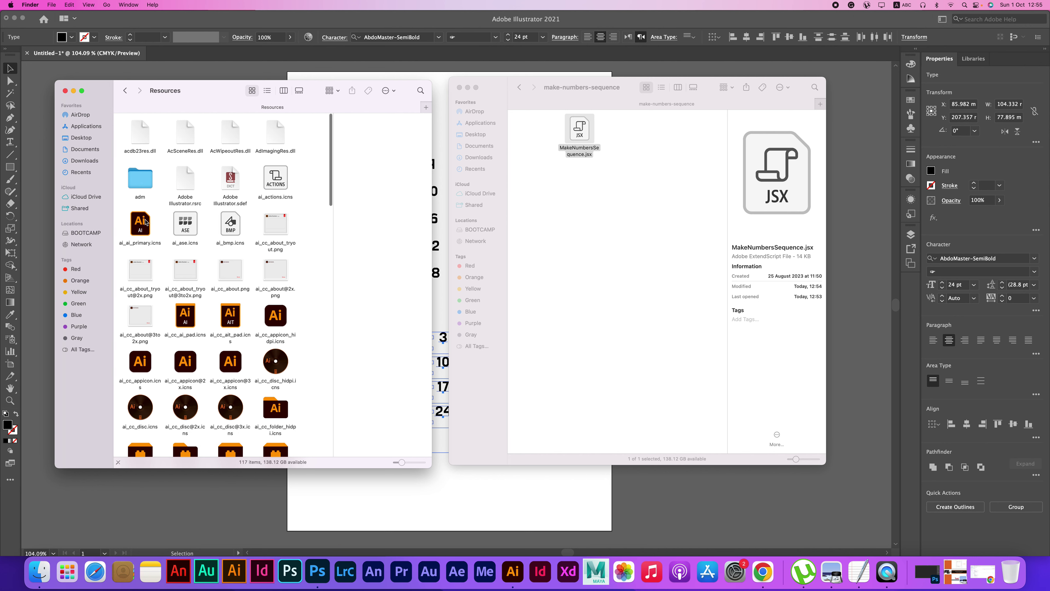
scroll(145, 222, down, 2)
scroll(141, 207, up, 2)
Step: Look inside the Required folder, then go back up to Applications
click(125, 90)
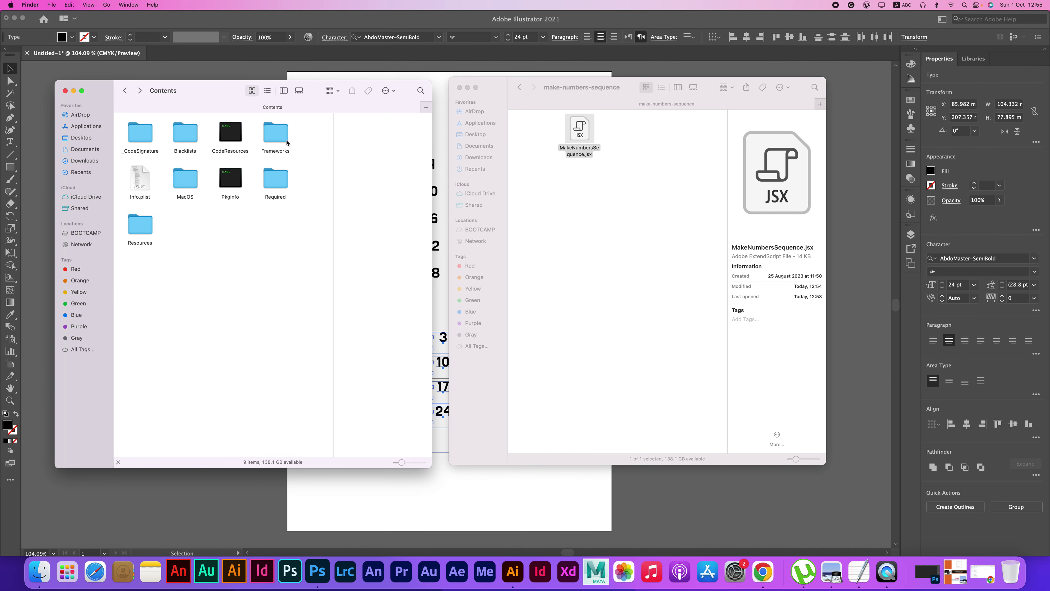
double_click(269, 194)
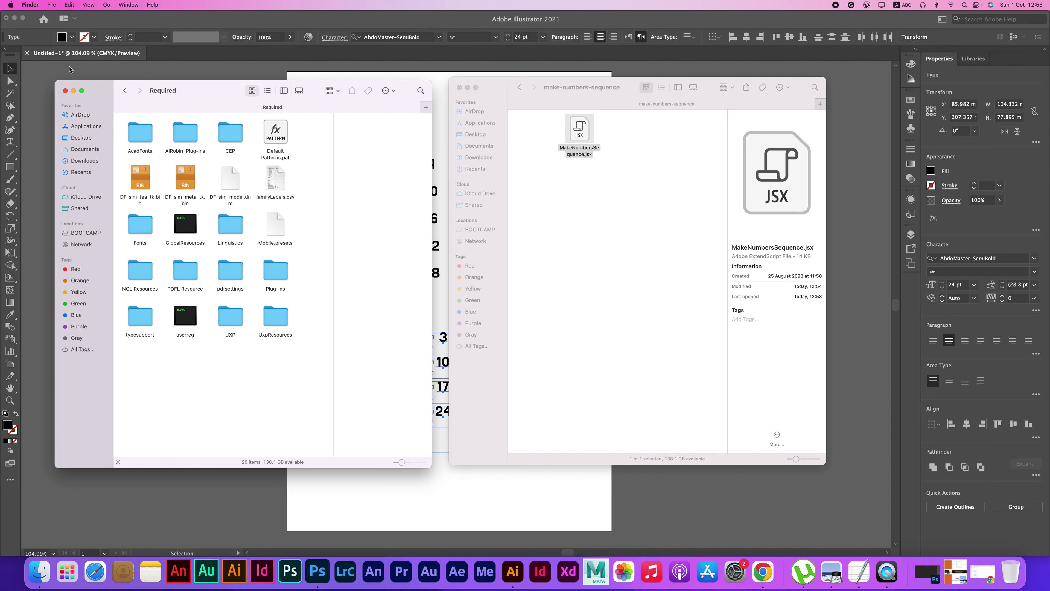
click(125, 90)
click(125, 91)
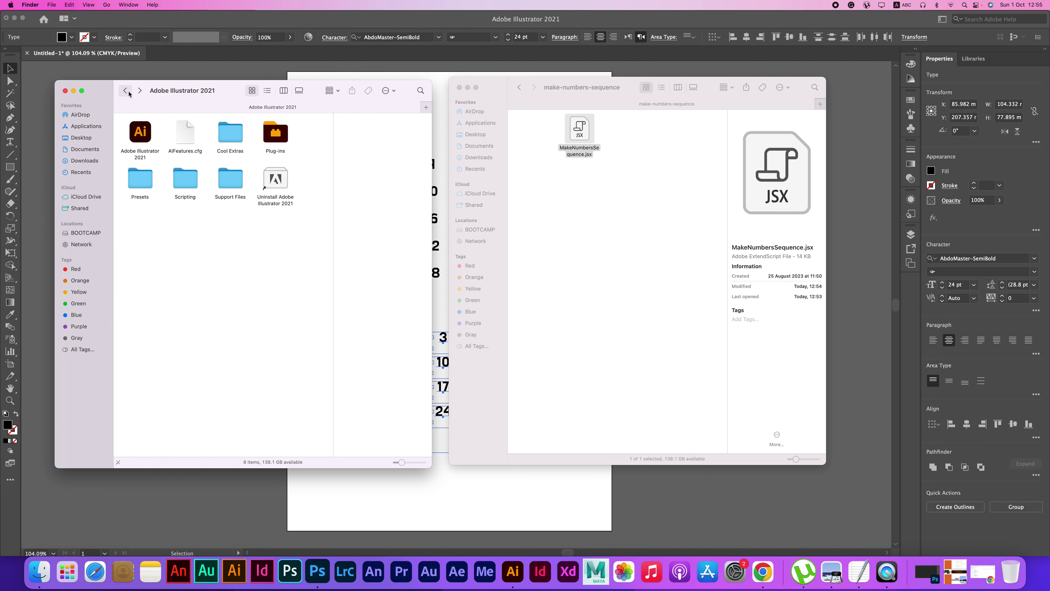
click(126, 91)
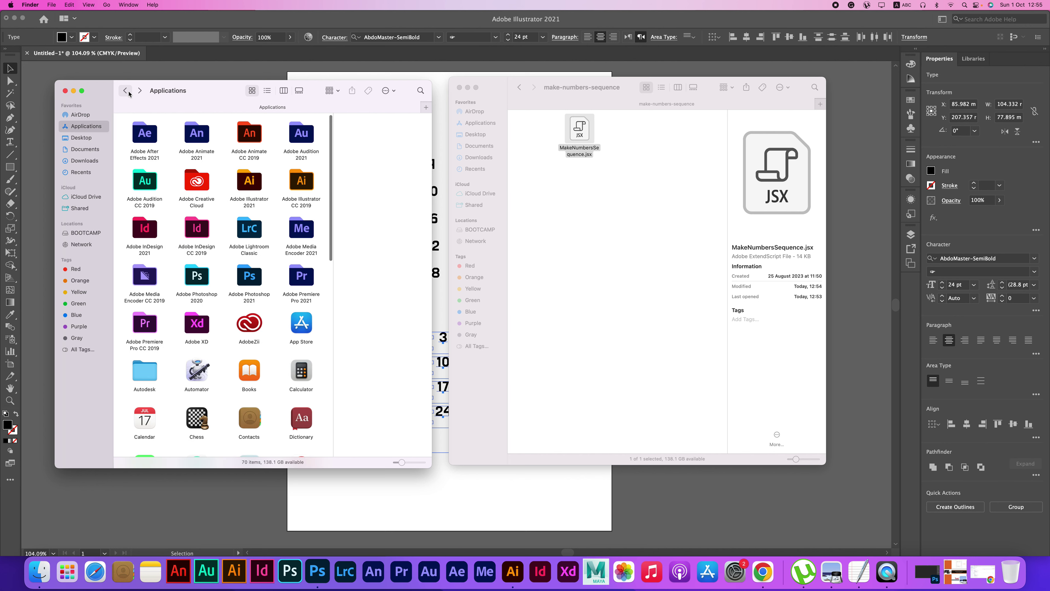
right_click(253, 182)
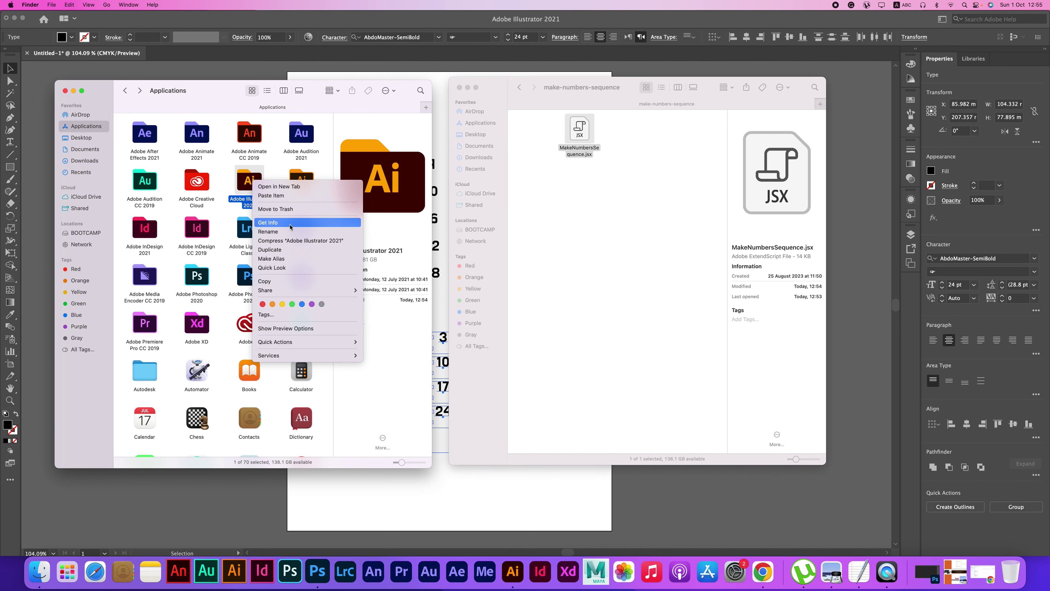
Step: Open the Adobe Illustrator 2021 folder and peek into Support Files and Presets
click(251, 178)
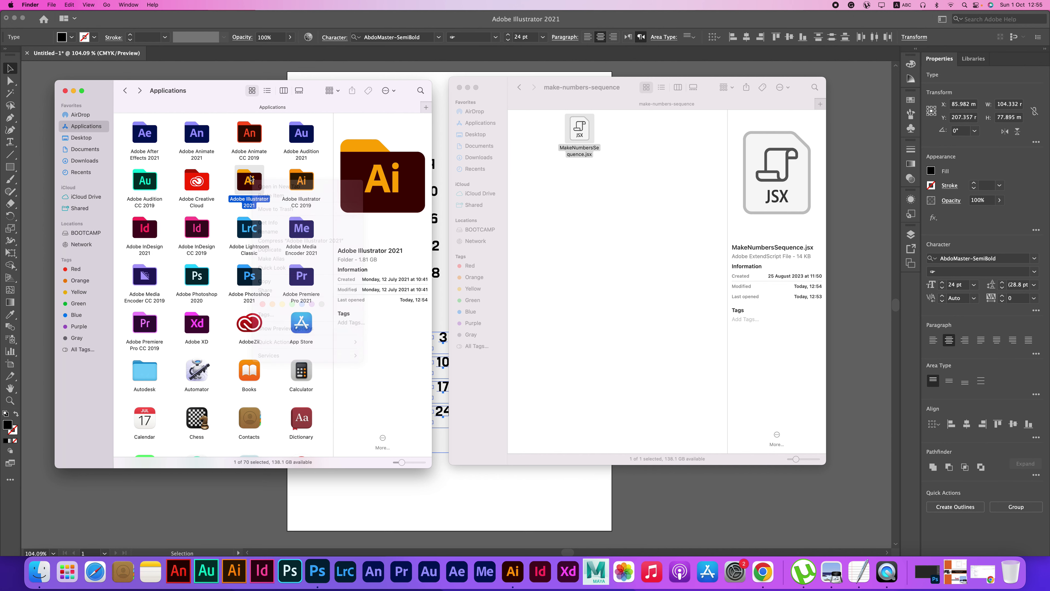
double_click(248, 182)
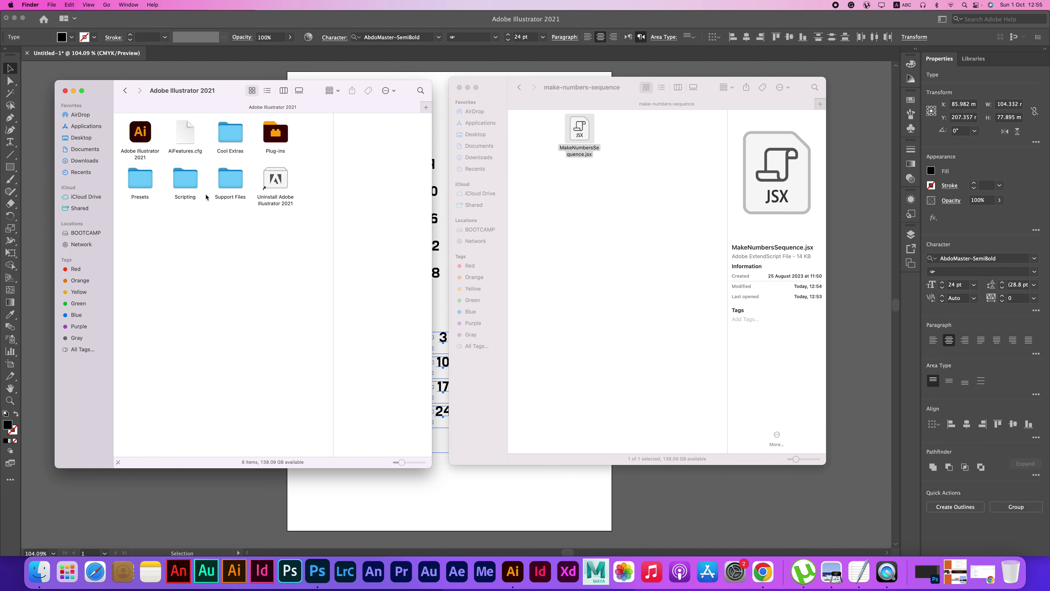
double_click(245, 179)
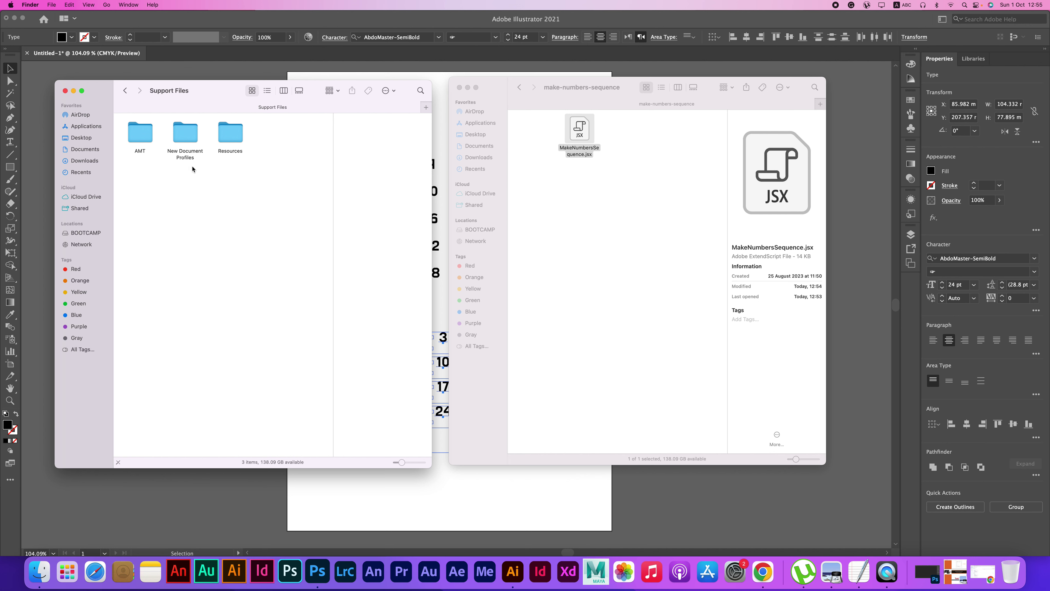
click(125, 90)
double_click(142, 185)
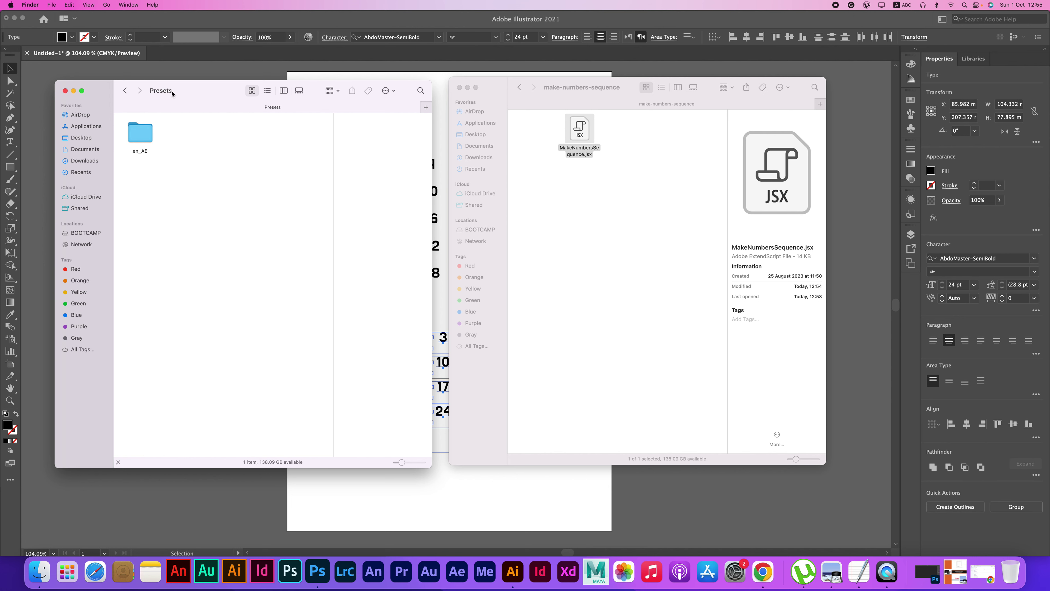
click(124, 90)
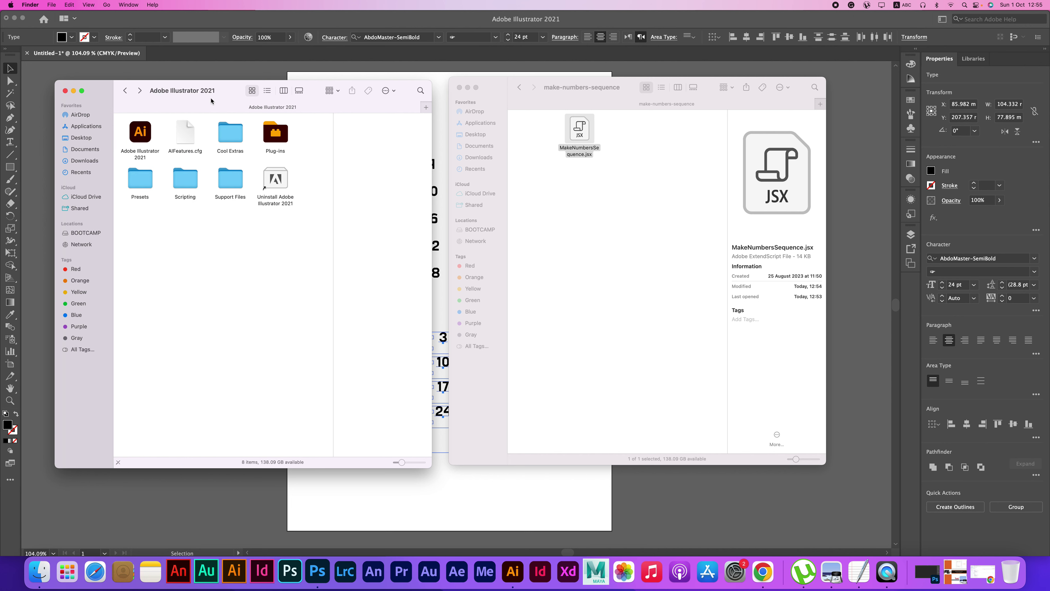
Step: Navigate to Presets > en_AE > Scripts to view its five JSX scripts
double_click(145, 184)
double_click(140, 138)
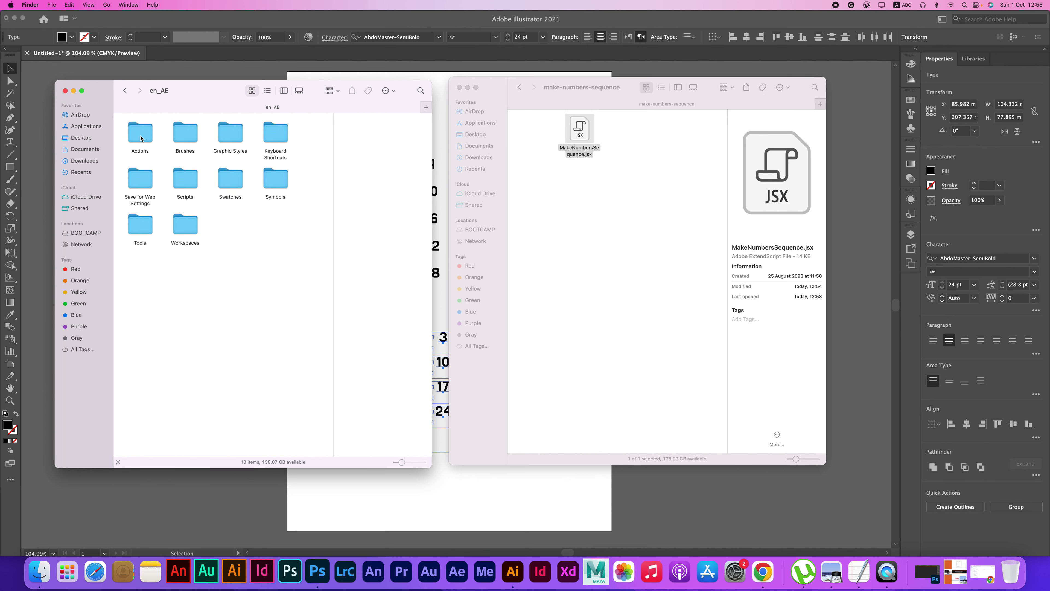
click(184, 183)
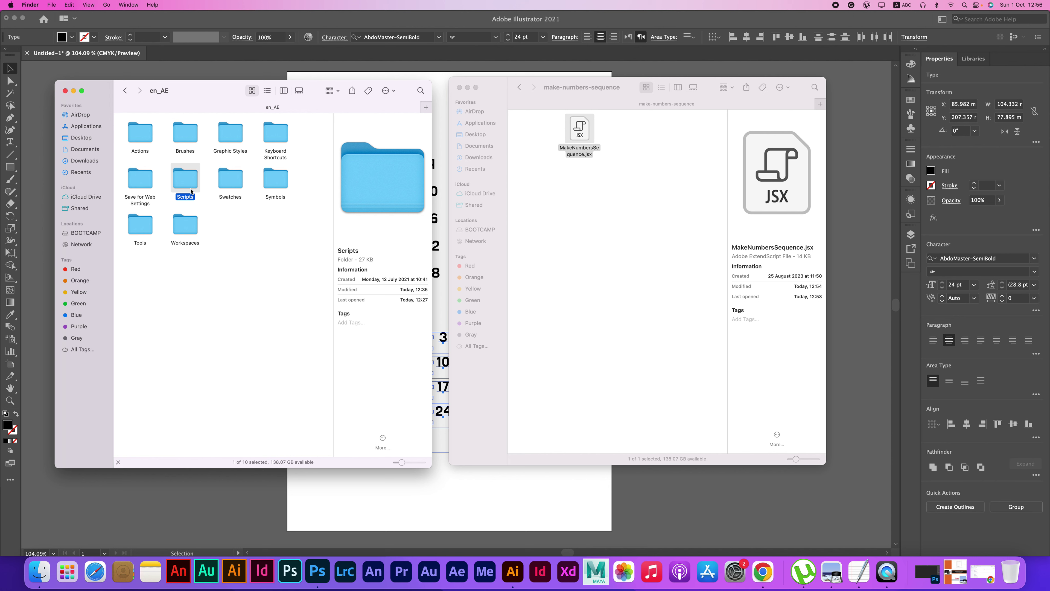
double_click(190, 192)
right_click(579, 134)
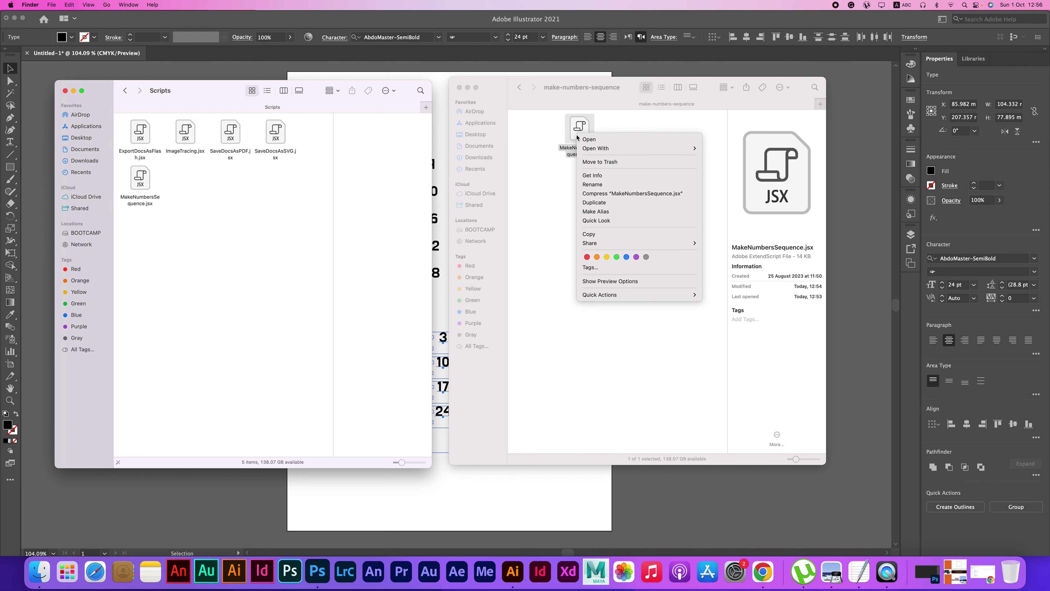
Step: Copy MakeNumbersSequence.jsx into Scripts, replacing the old copy and approving with the admin password
click(605, 239)
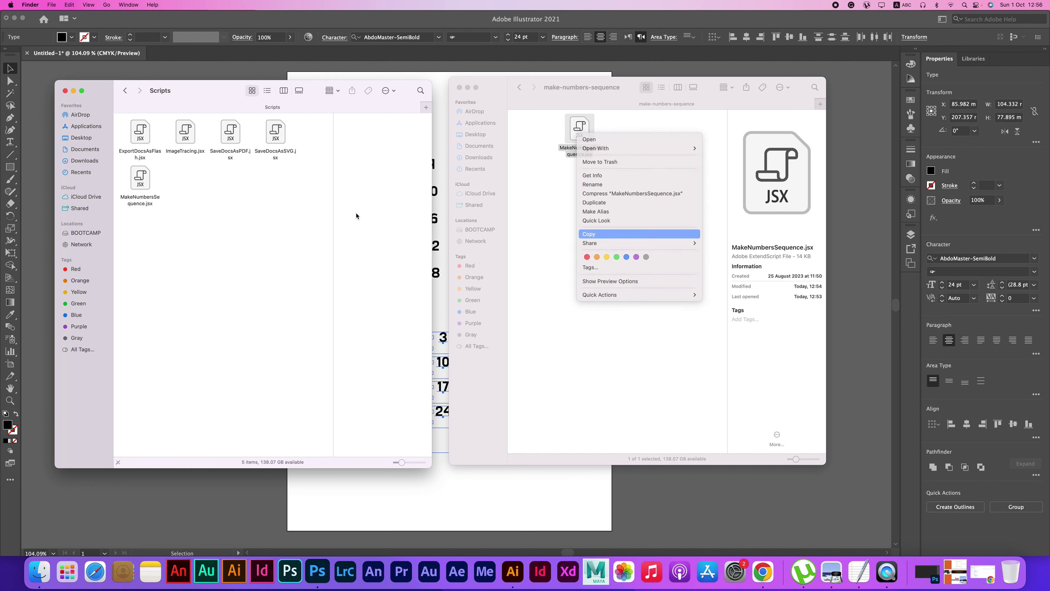
right_click(274, 213)
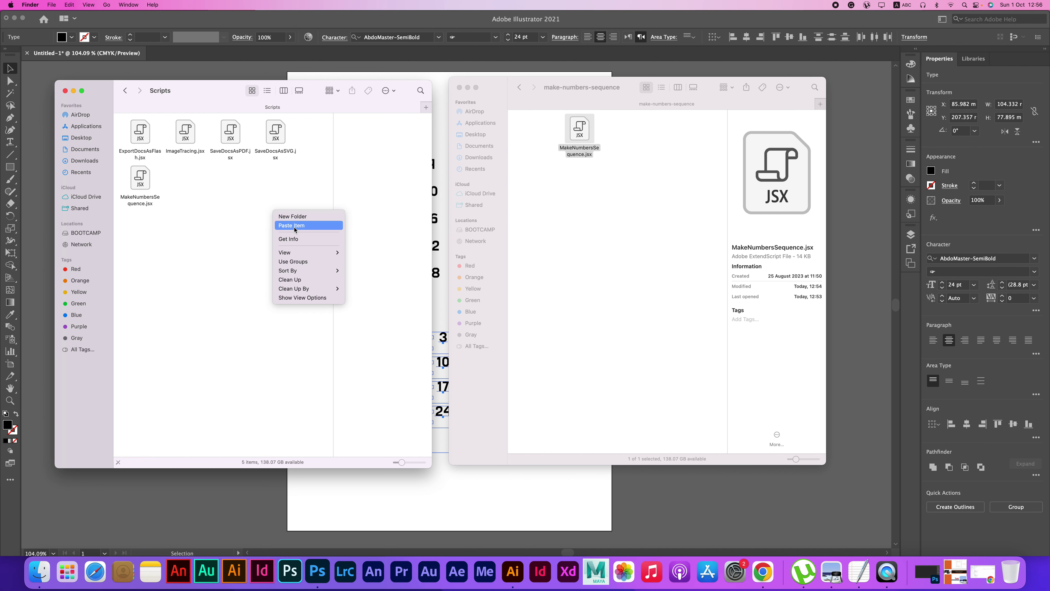
click(285, 225)
click(186, 76)
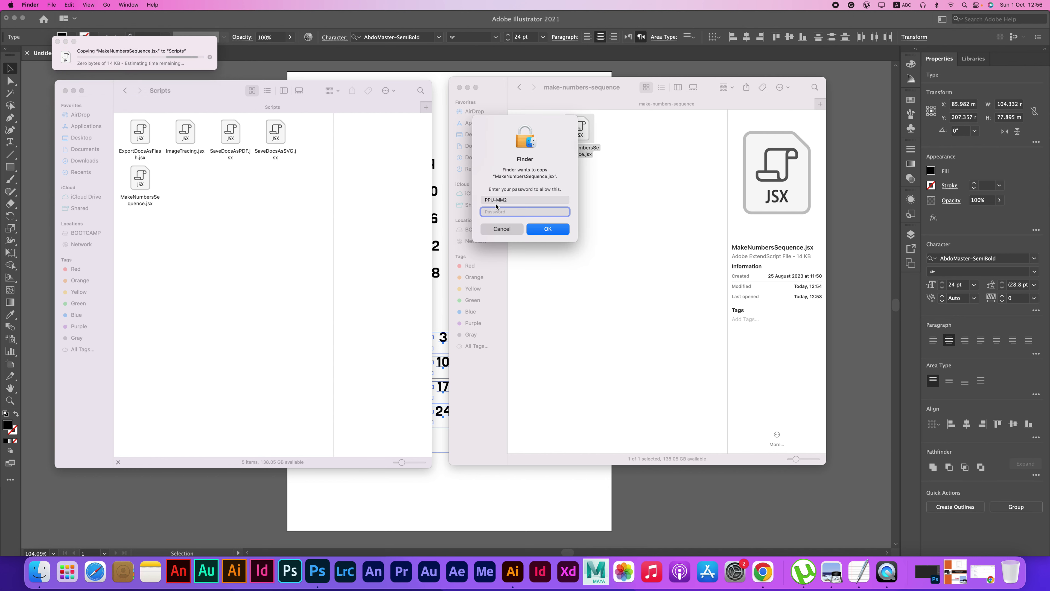
text(****)
key(Return)
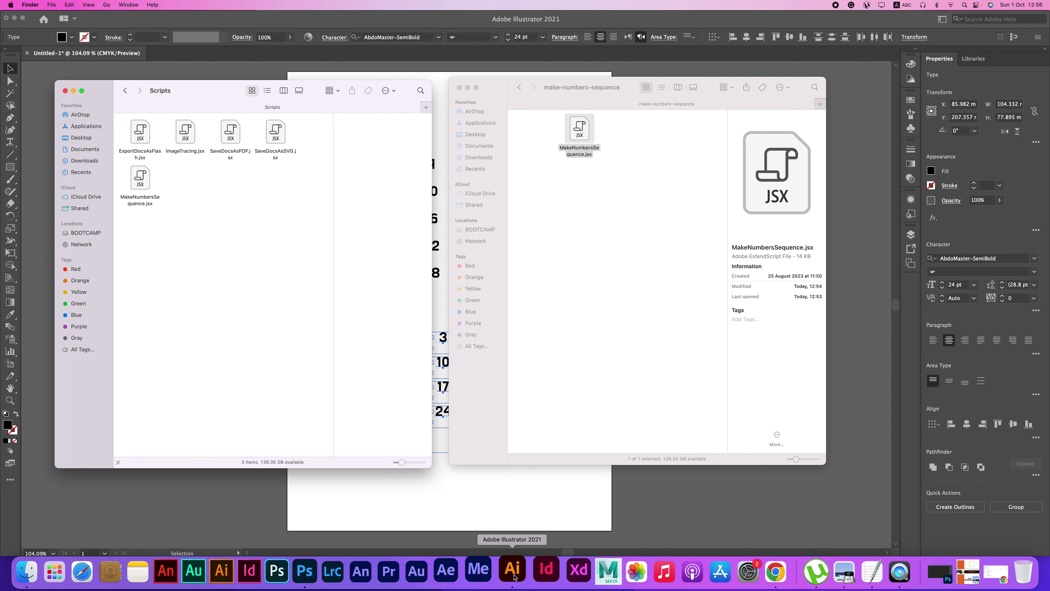
click(513, 573)
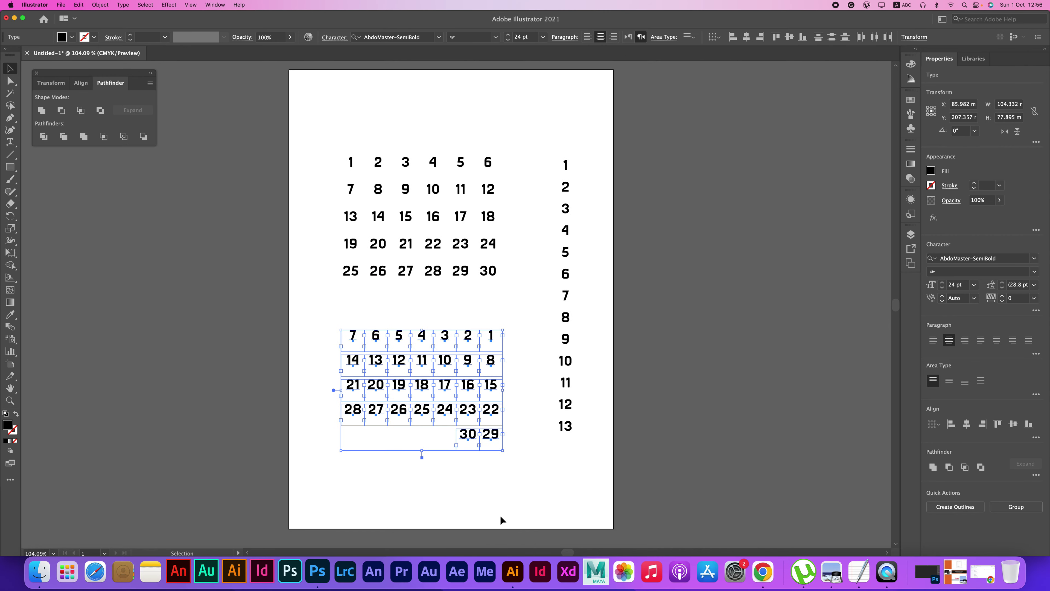
Step: Run MakeNumbersSequence from File > Scripts in Illustrator
click(60, 5)
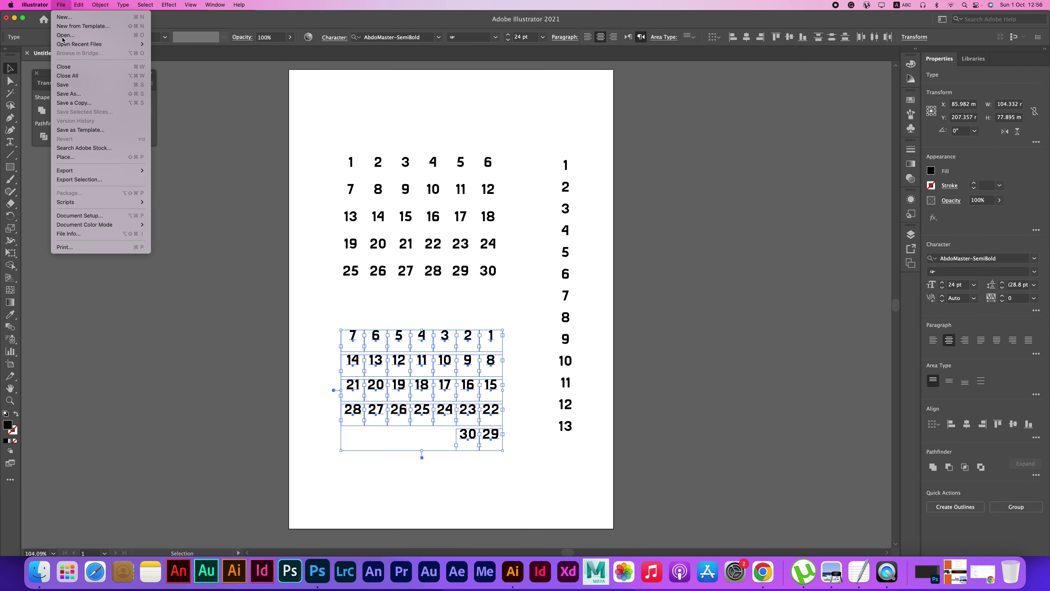
mouse_move(65, 202)
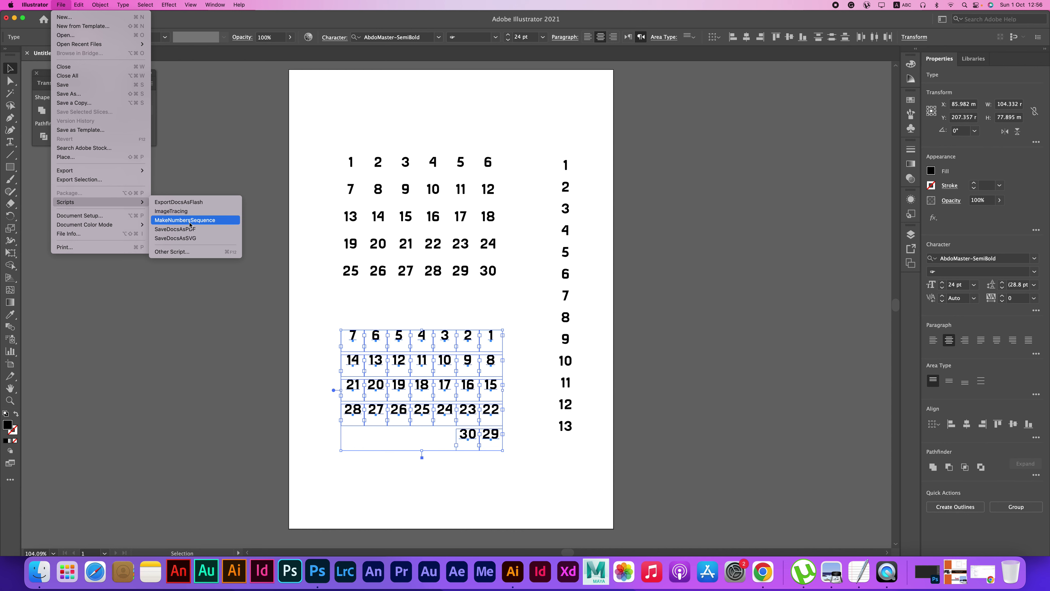
click(190, 222)
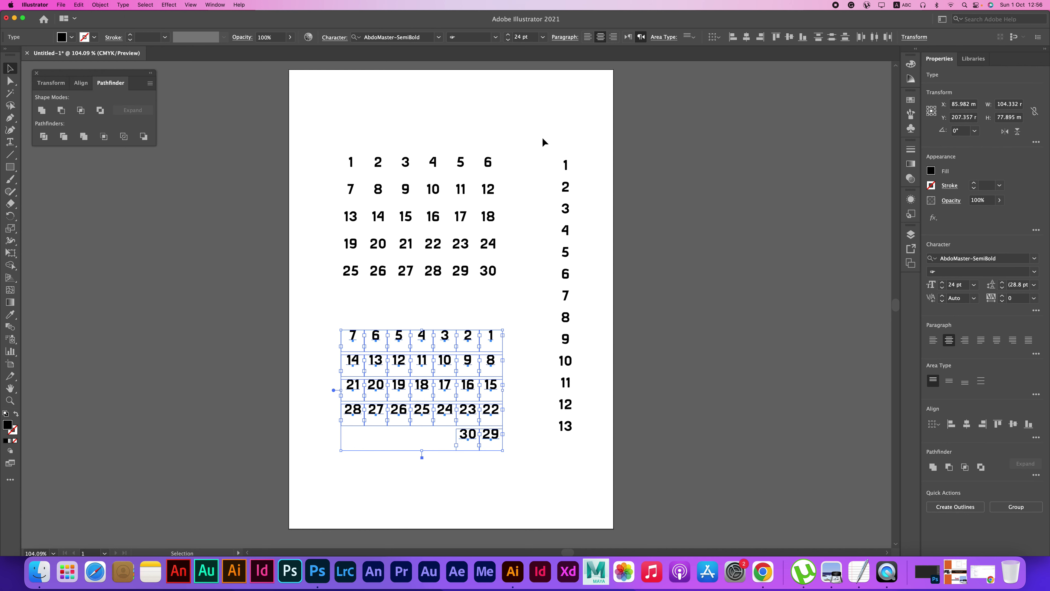
scroll(381, 131, up, 1)
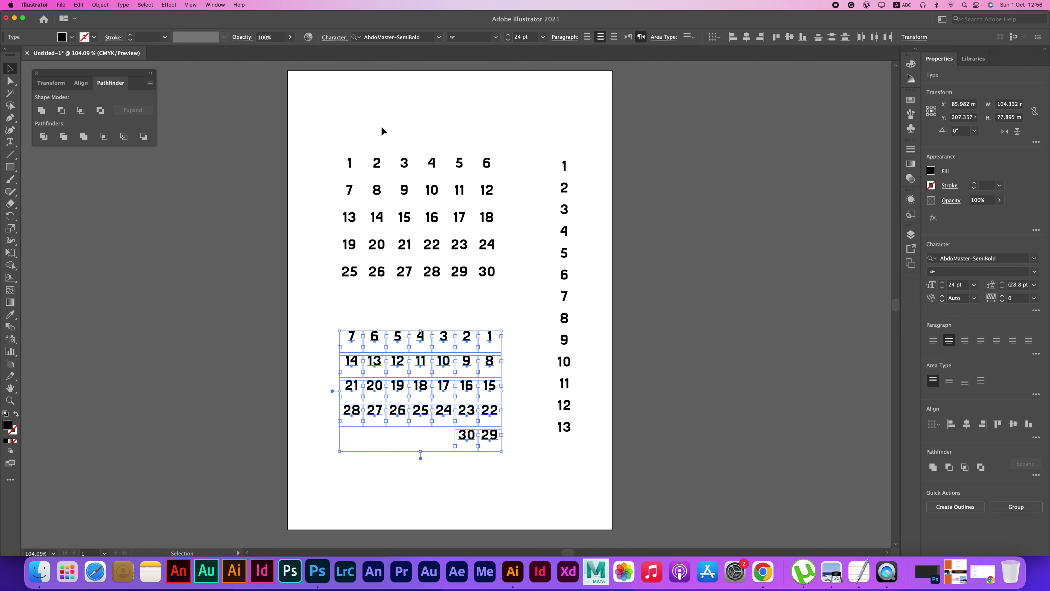